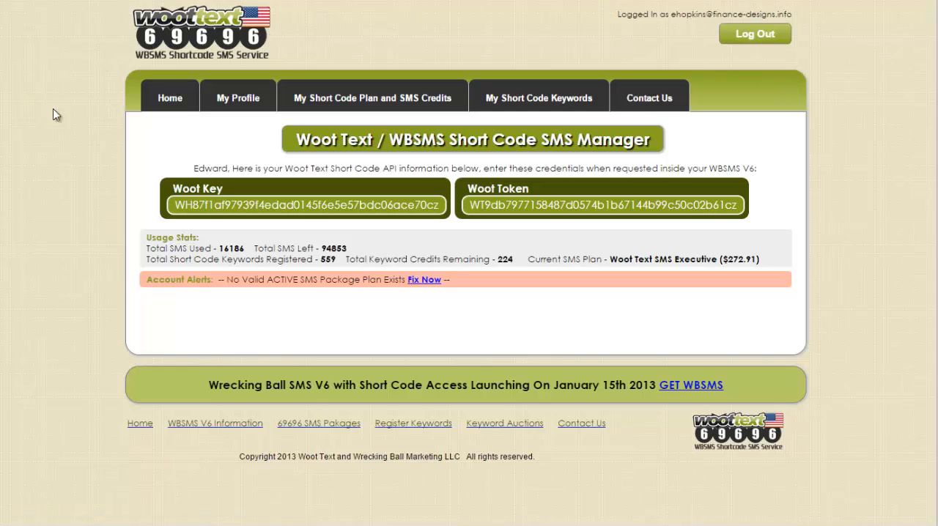
- Locate the Woot Key and Woot Token on the short code manager's home page
double_click(285, 205)
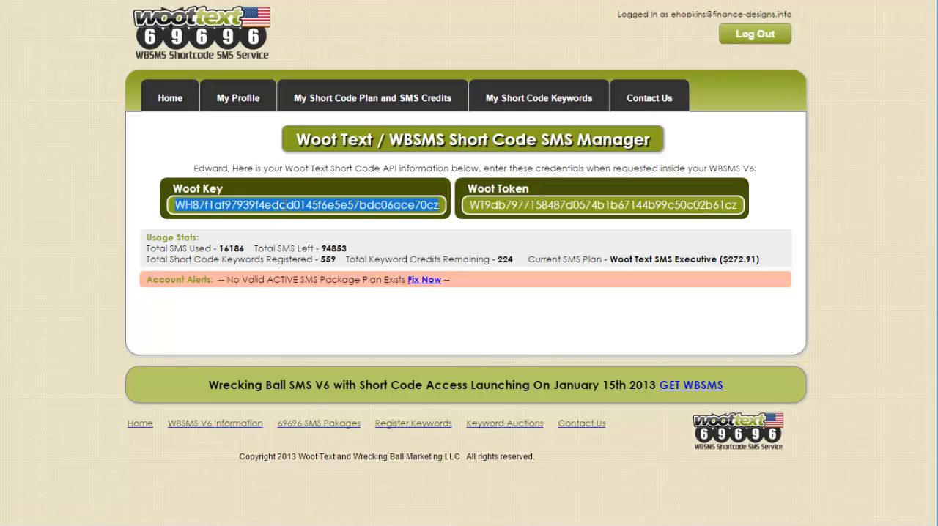
double_click(533, 205)
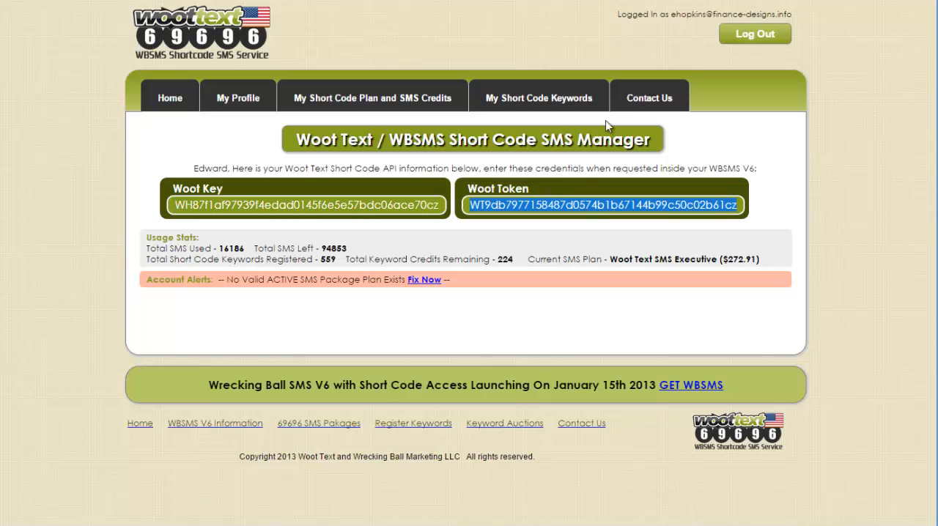
- Switch to the WootText gateway application, open the USA [69696] short code settings and turn the service on
left_click(502, 41)
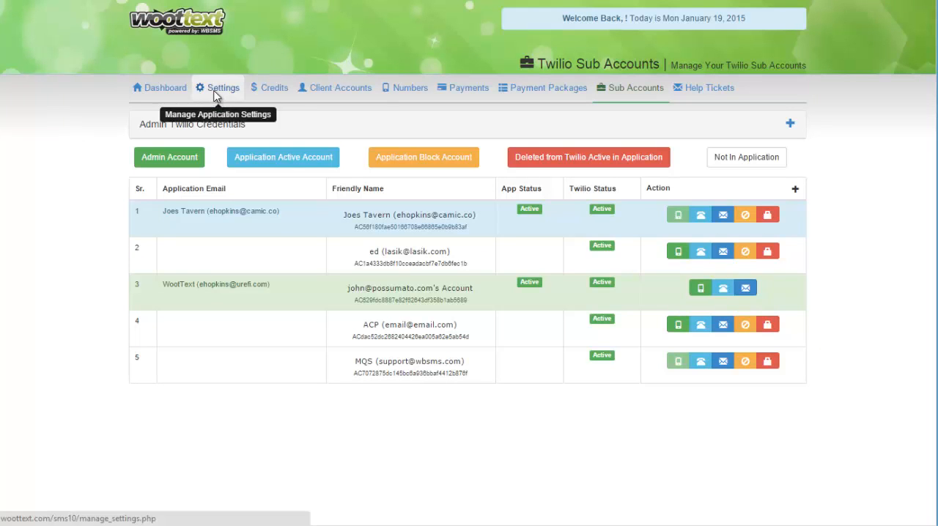
left_click(216, 93)
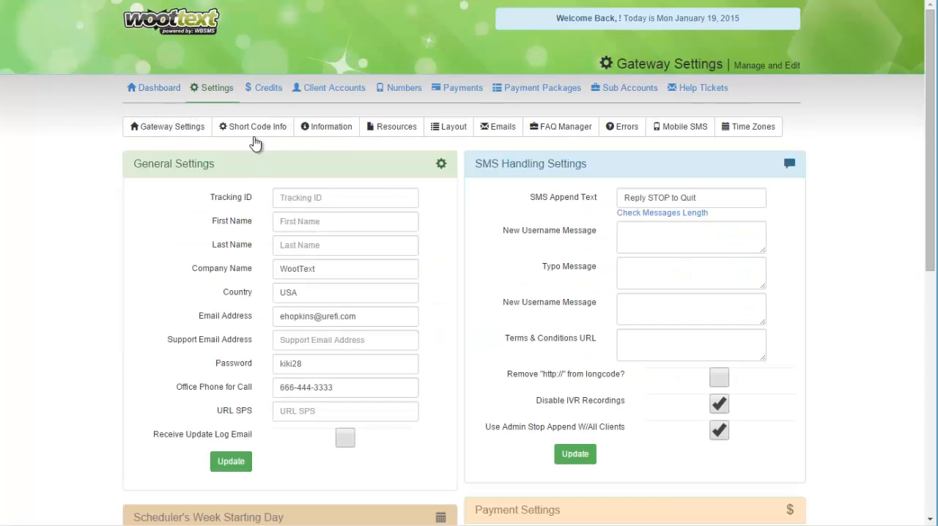
left_click(258, 129)
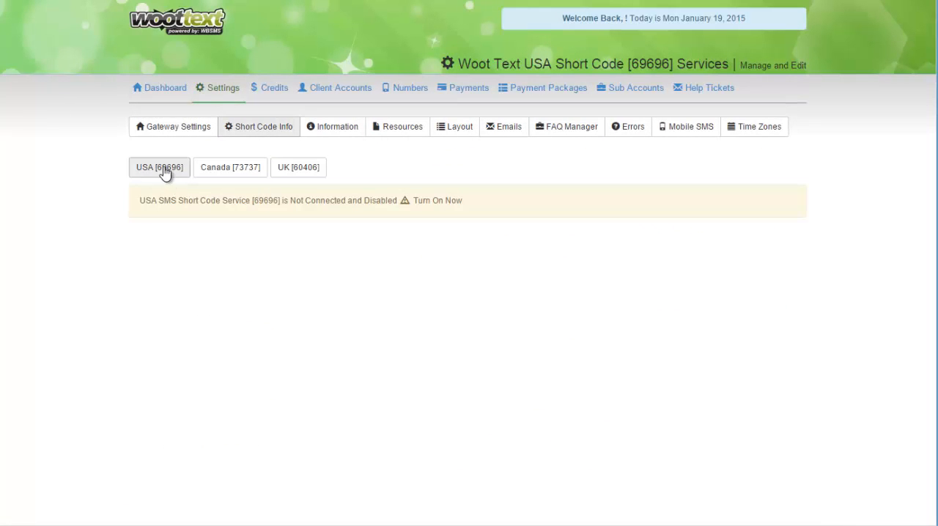
left_click(164, 169)
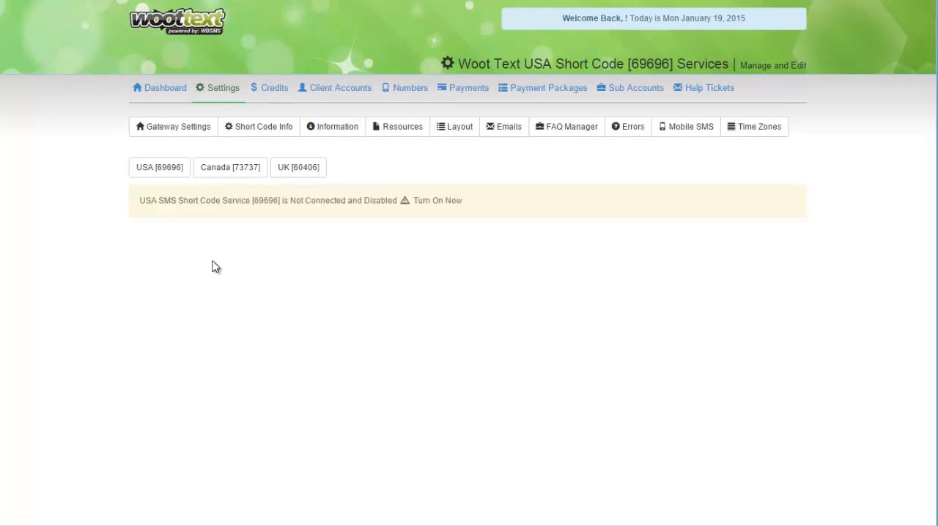
left_click(440, 202)
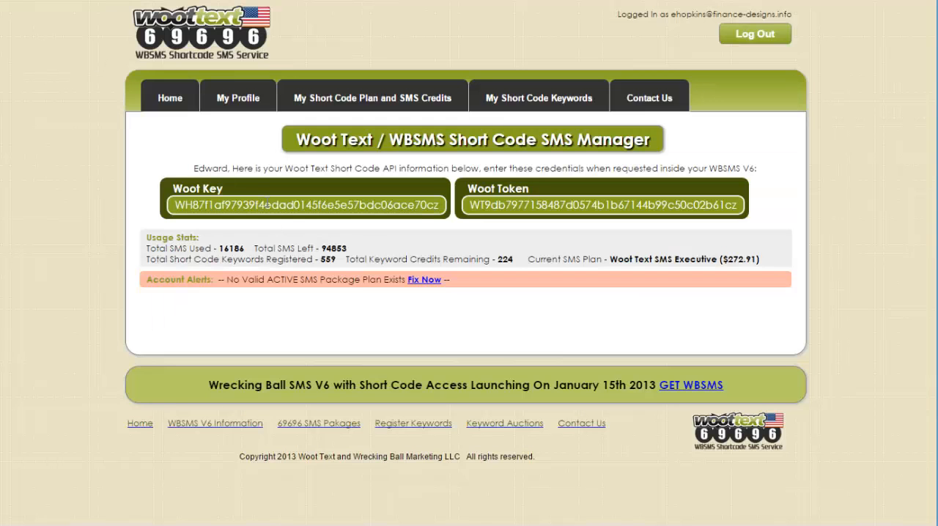
- Copy the Woot Key from the short code manager site into the Woot Key field of the USA short code settings
left_click(273, 204)
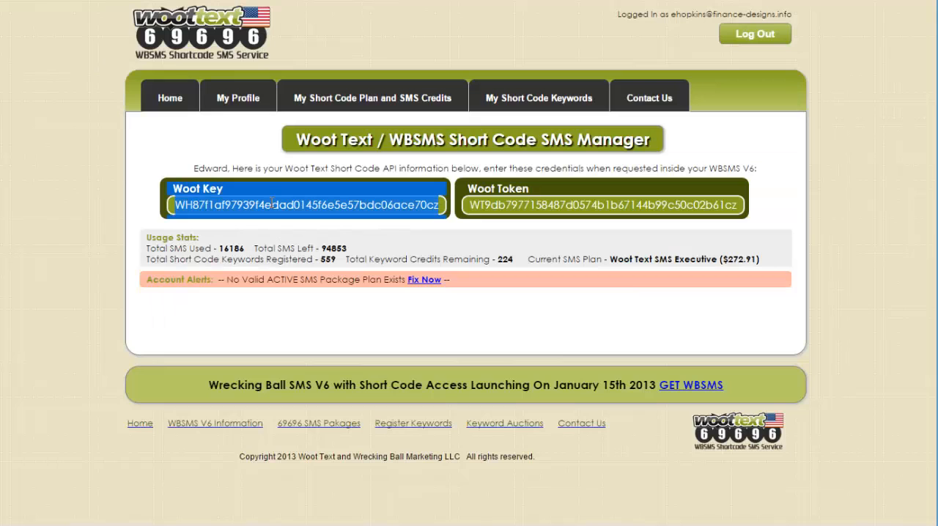
right_click(276, 207)
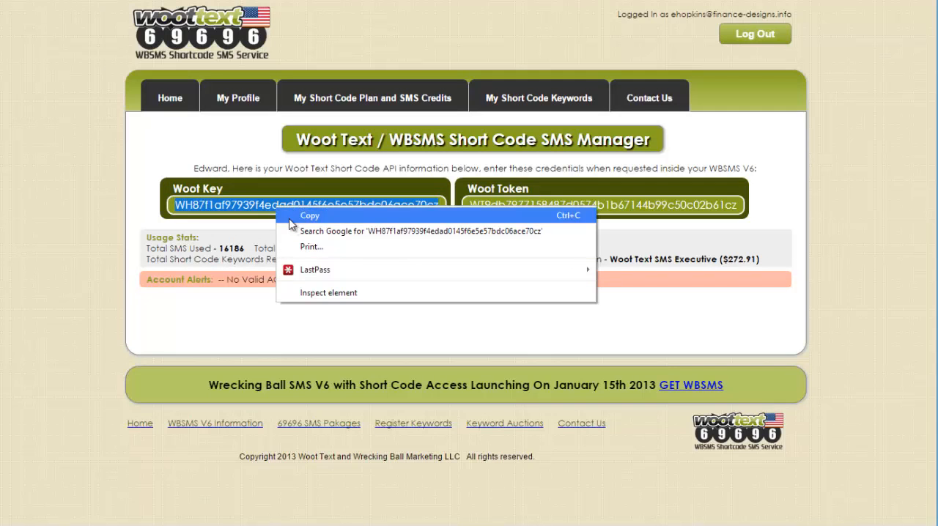
left_click(300, 212)
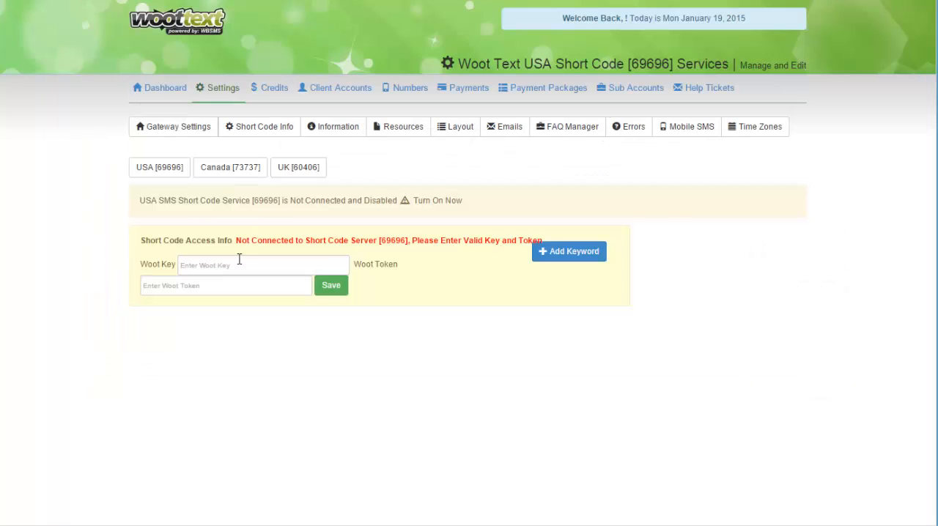
left_click(237, 263)
right_click(237, 264)
left_click(299, 339)
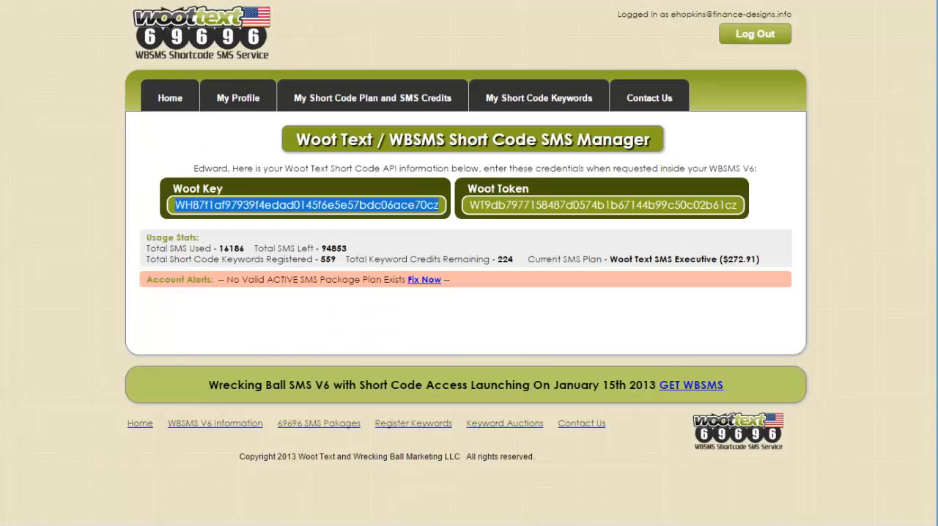
- Copy the Woot Token from the short code manager site into the Woot Token field and save the access credentials
left_click(546, 206)
right_click(550, 200)
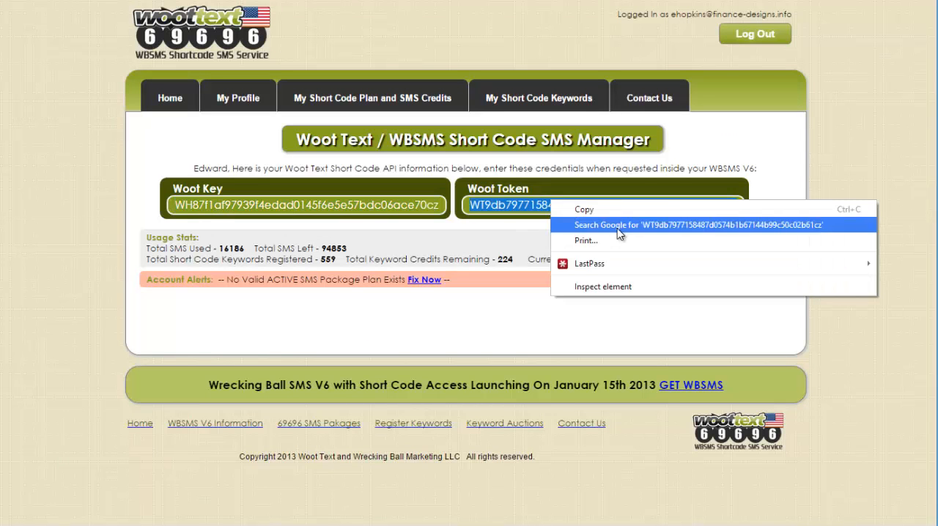
left_click(616, 215)
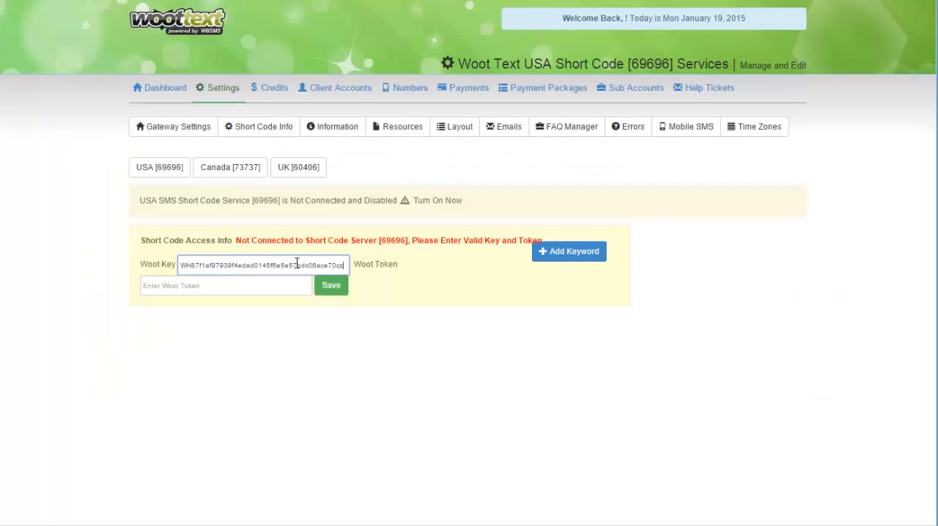
left_click(242, 289)
right_click(242, 290)
left_click(280, 363)
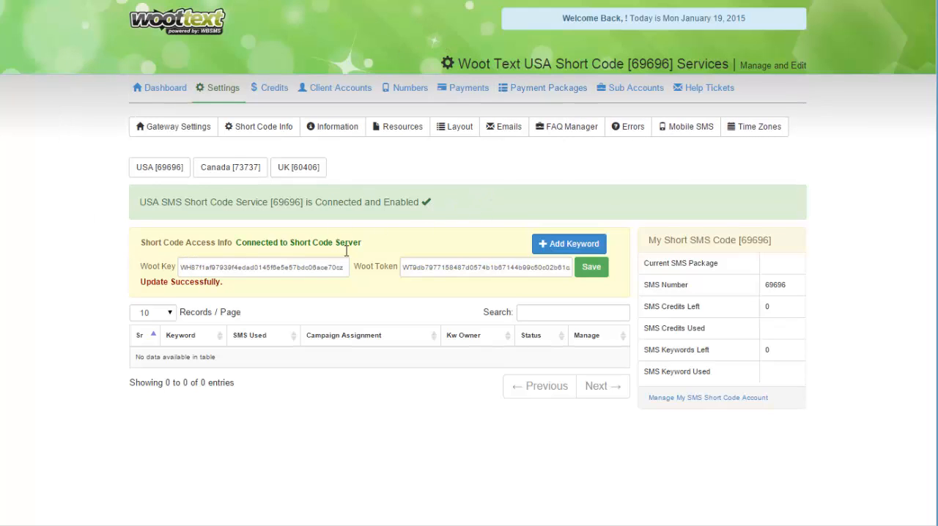
- Review the saved Woot Key and Woot Token fields in the Short Code Access Info
double_click(241, 271)
double_click(443, 268)
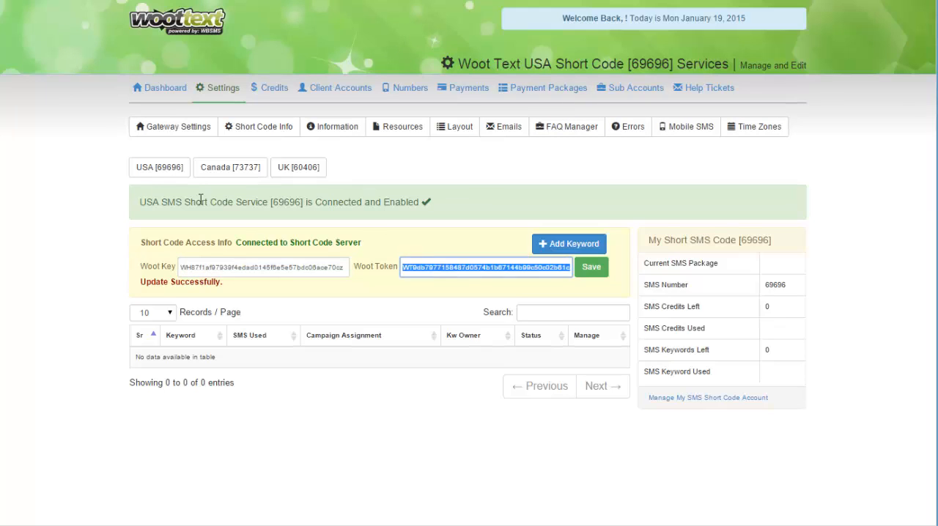
left_click(83, 166)
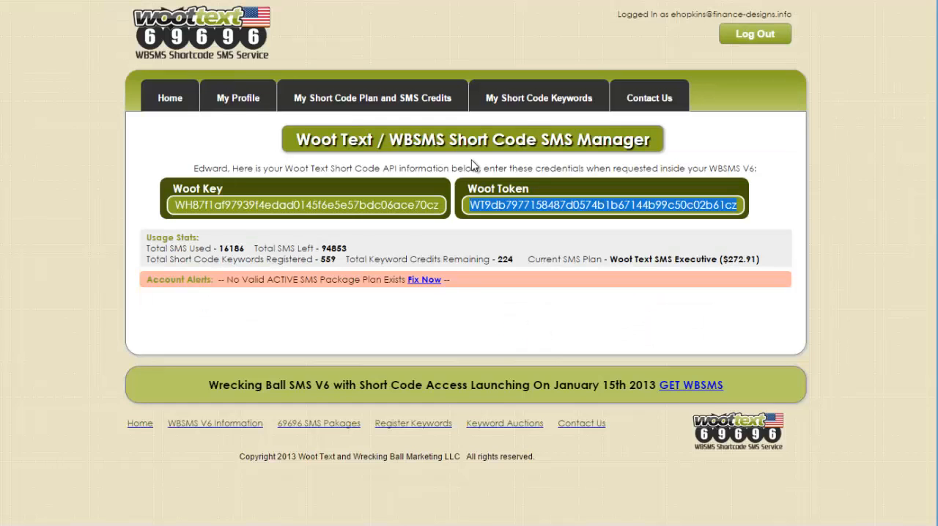
- Browse the registered short code keywords on the short code manager site for one to attach to the application
left_click(522, 108)
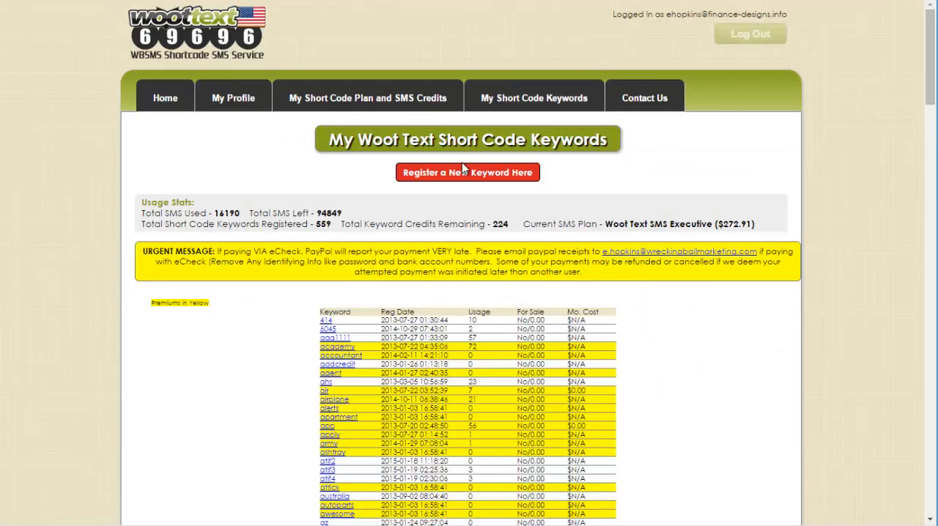
scroll(421, 335, "down", 10)
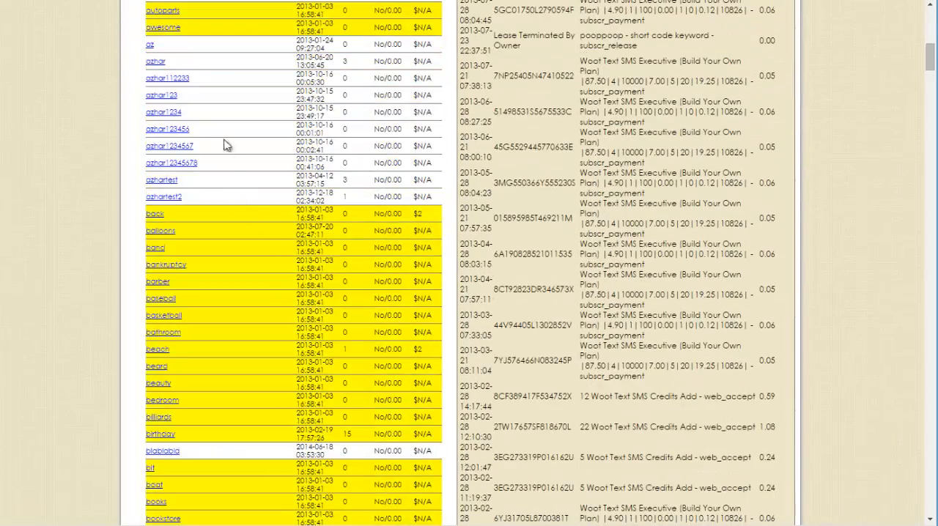
scroll(235, 239, "down", 7)
scroll(235, 243, "up", 3)
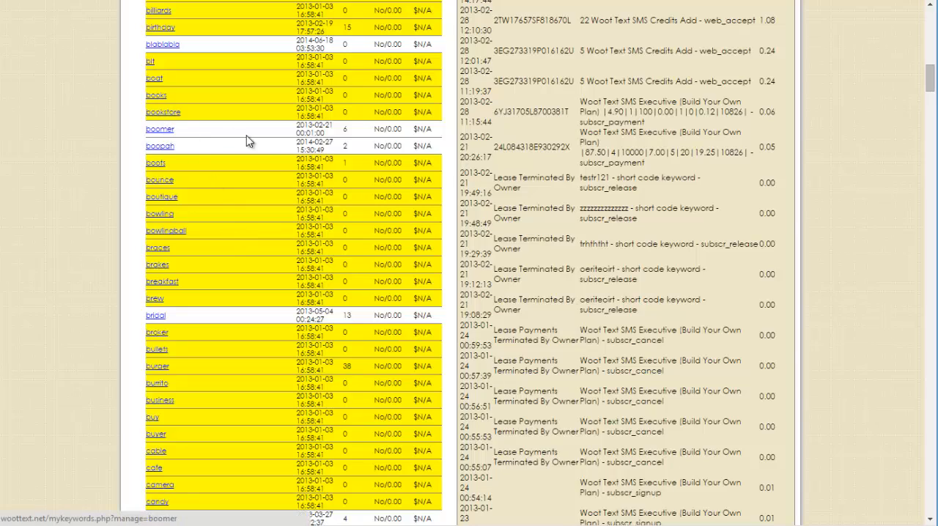
scroll(261, 162, "up", 15)
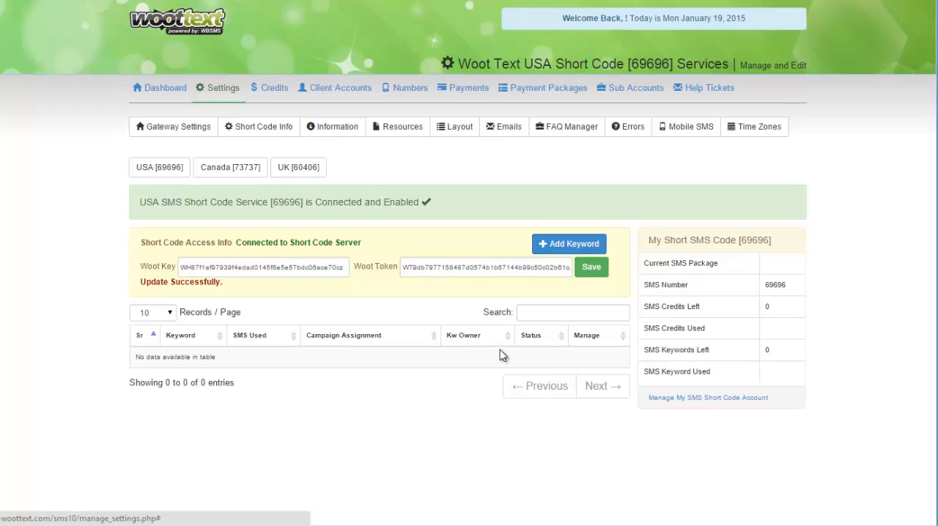
- Check the availability of the short code keyword "boomer" in the gateway application and read the result message
left_click(560, 250)
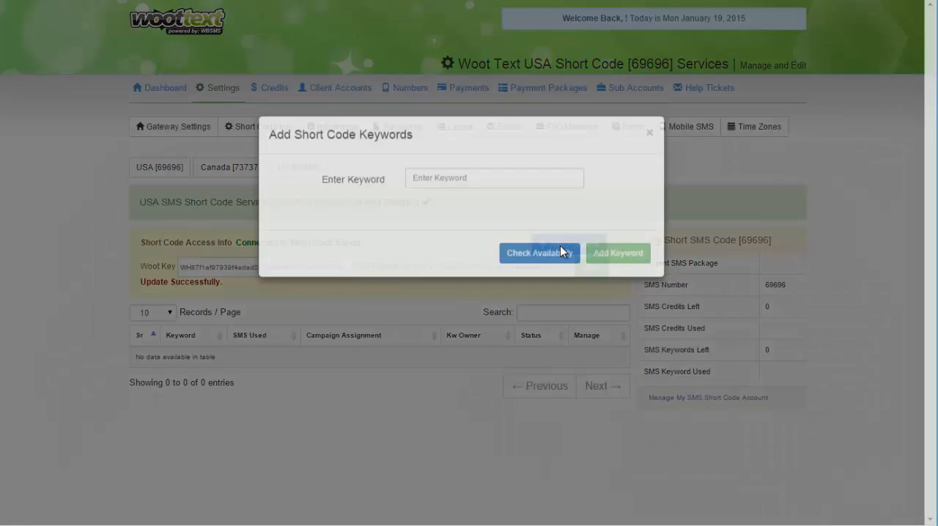
left_click(445, 198)
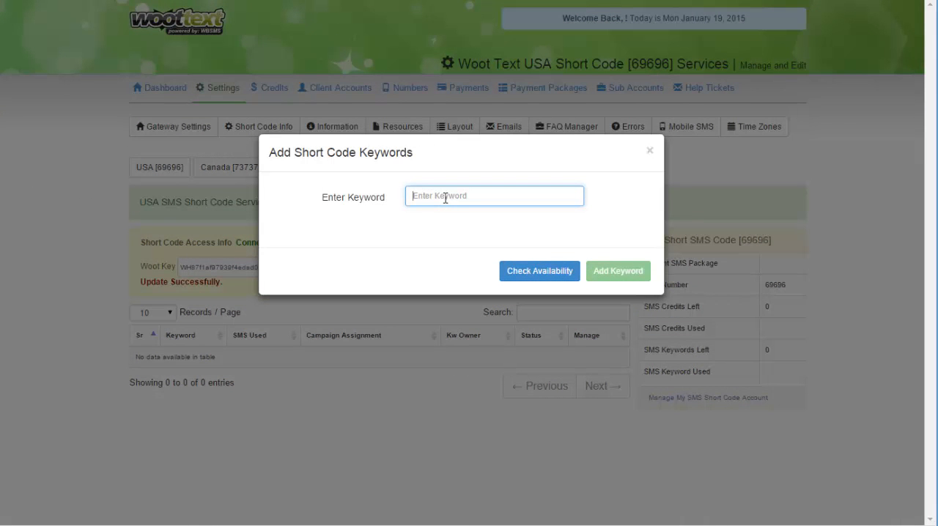
type("boomer")
left_click(534, 277)
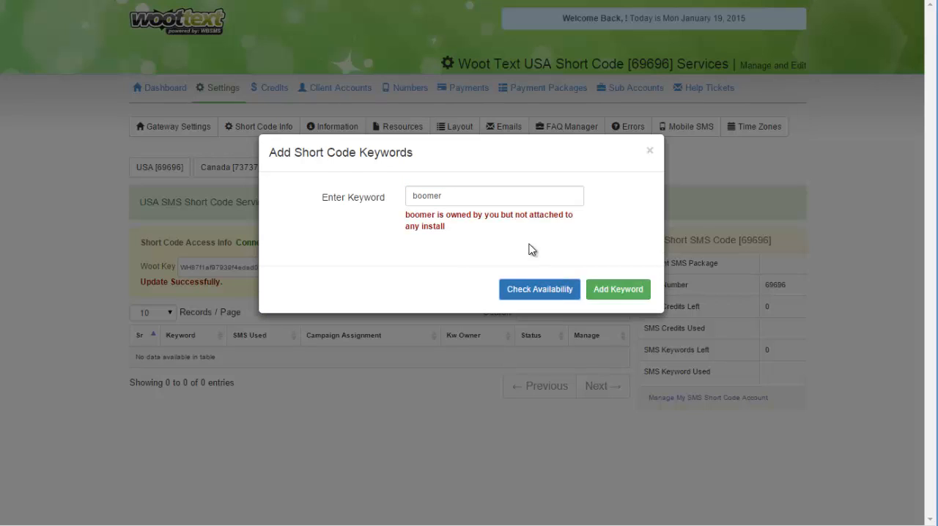
left_click_drag(444, 219, 582, 209)
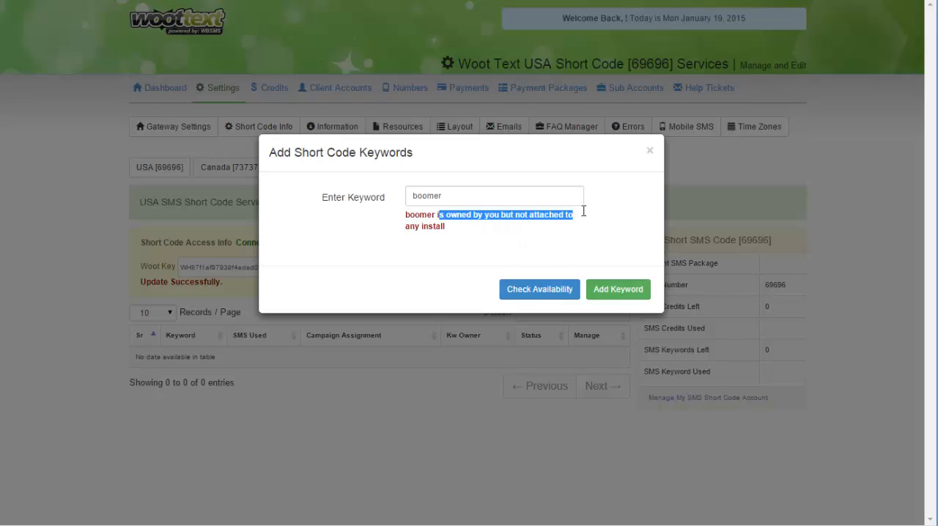
left_click(587, 216)
left_click_drag(493, 220, 532, 217)
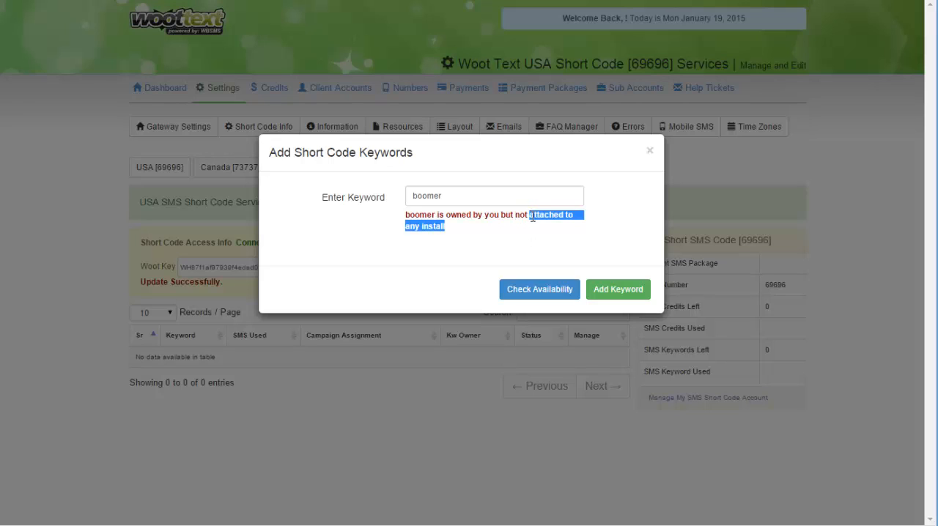
left_click(525, 236)
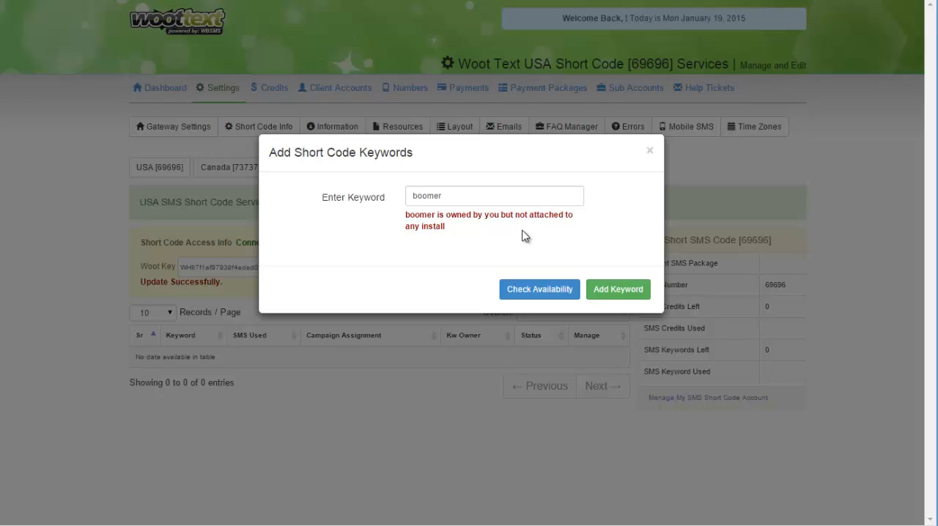
left_click_drag(525, 230, 532, 219)
left_click(526, 230)
- Replace the entered keyword with "pizza" and check its availability
left_click_drag(500, 197, 335, 204)
type("p")
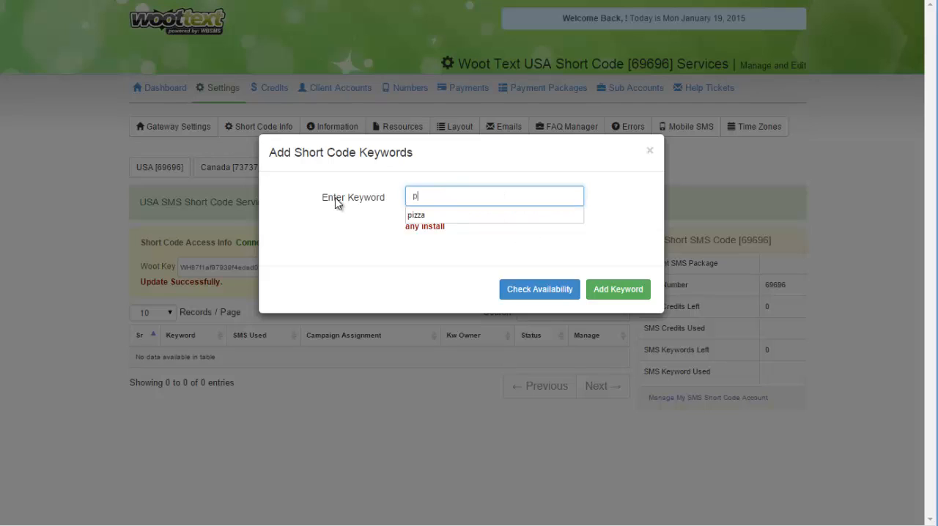
type("izza")
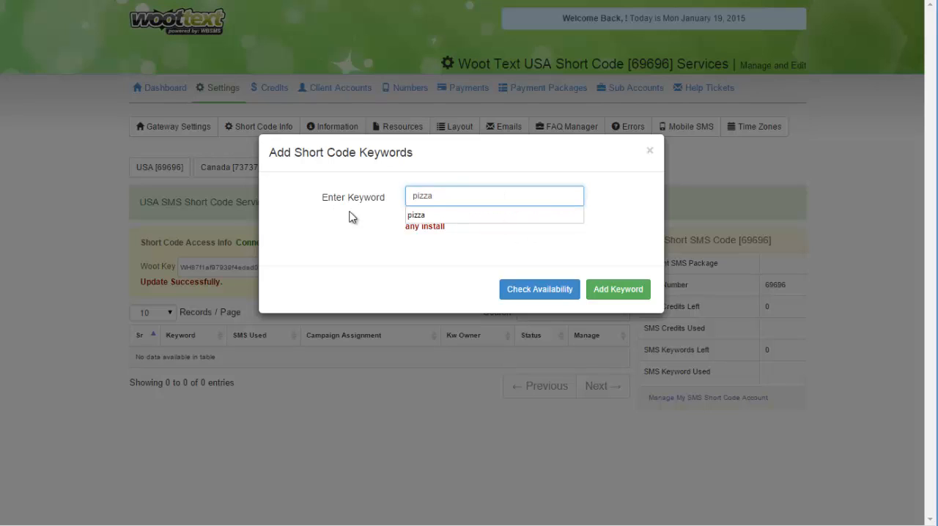
left_click(525, 292)
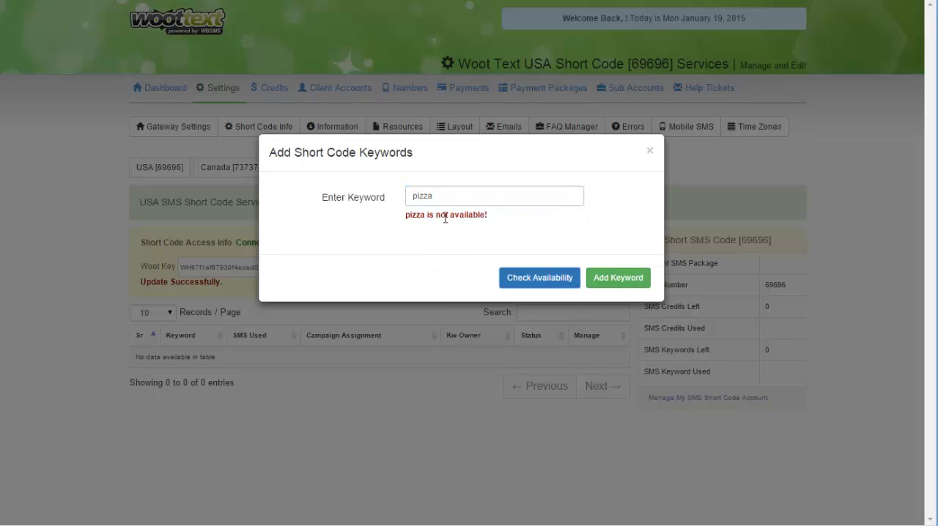
- Check the keyword "boomer" again, add it to the short code account and close the dialog
left_click_drag(454, 198, 398, 202)
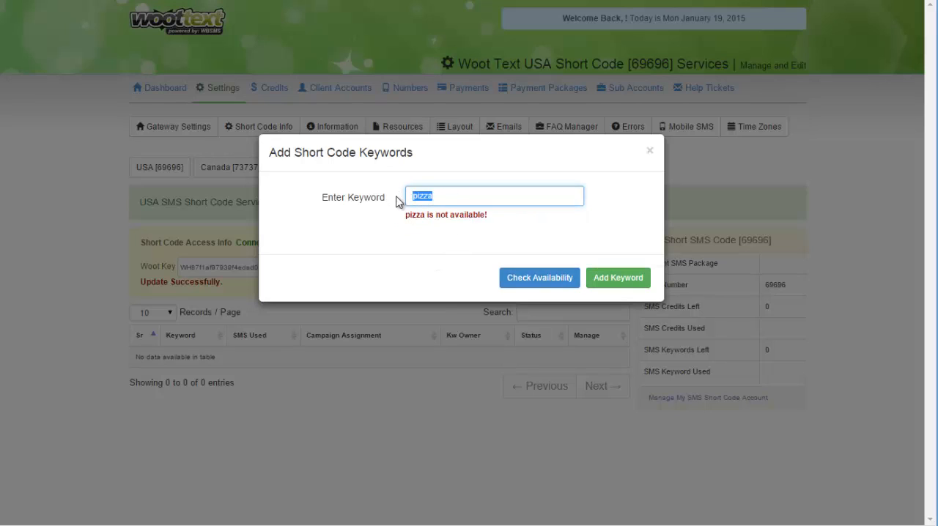
type("boomer")
left_click(541, 284)
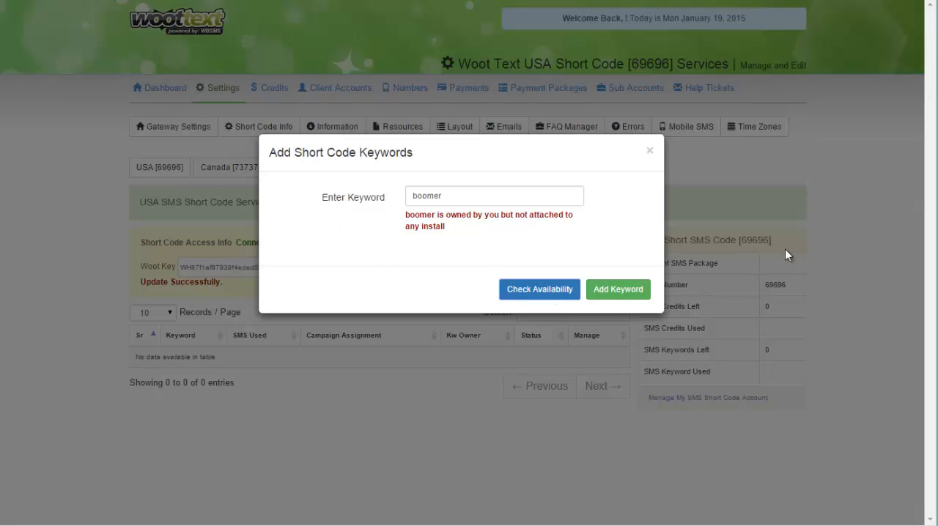
left_click(624, 291)
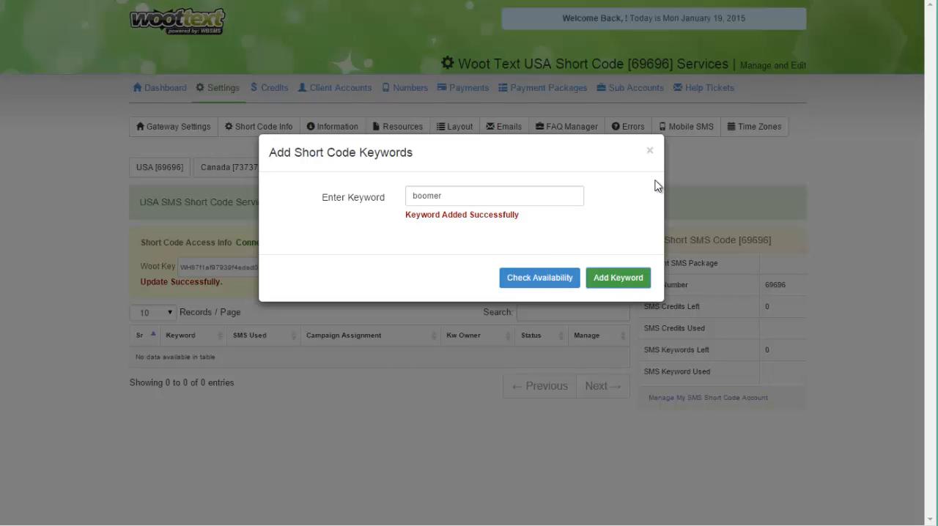
left_click(650, 152)
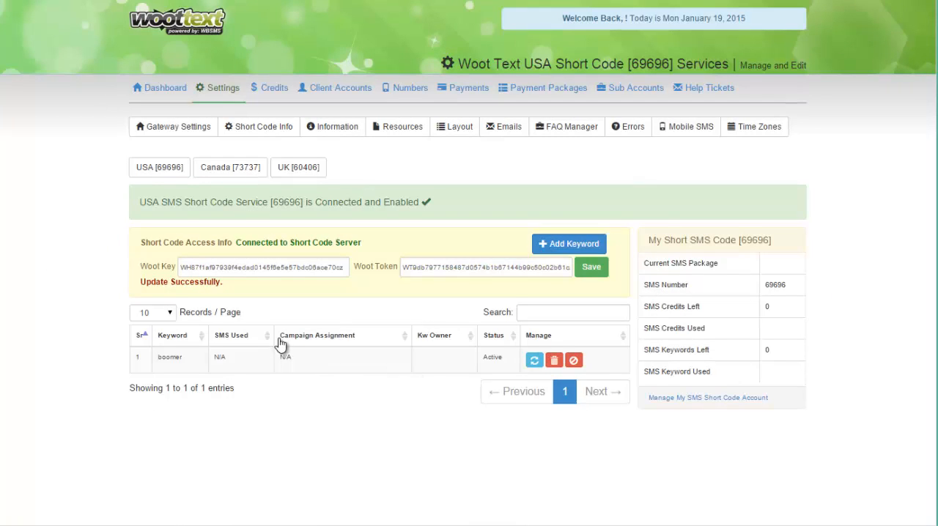
- Transfer the short code keyword "boomer" to the listed client, confirm the transfer and close the dialog
left_click(535, 360)
left_click(490, 195)
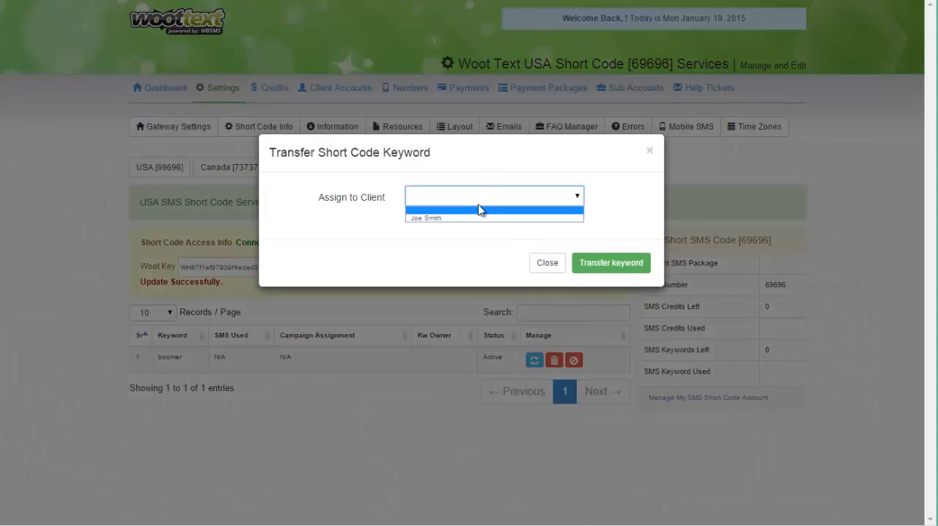
left_click(453, 242)
left_click(473, 196)
left_click(454, 220)
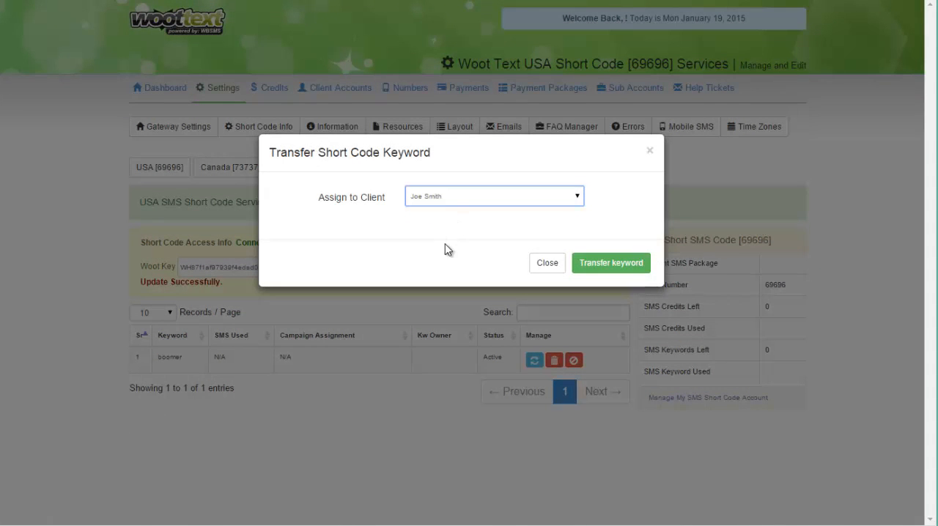
left_click(629, 270)
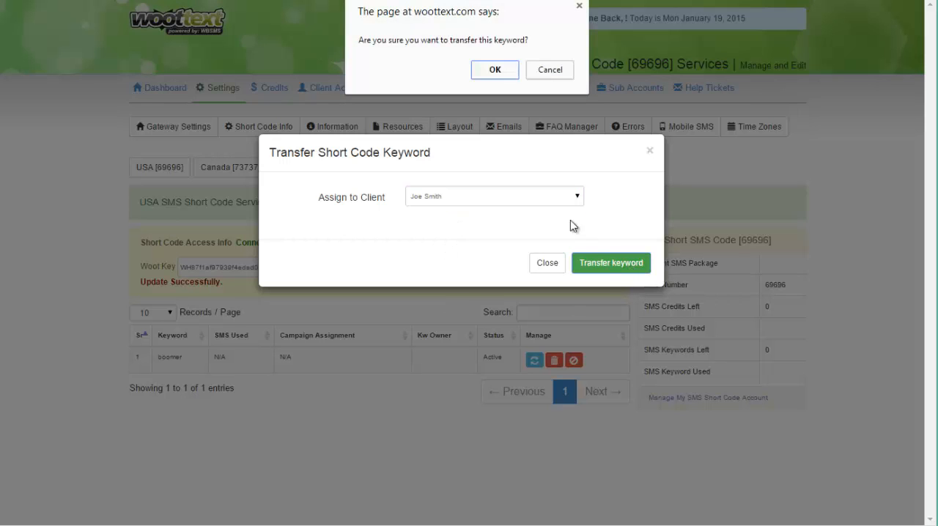
left_click(495, 70)
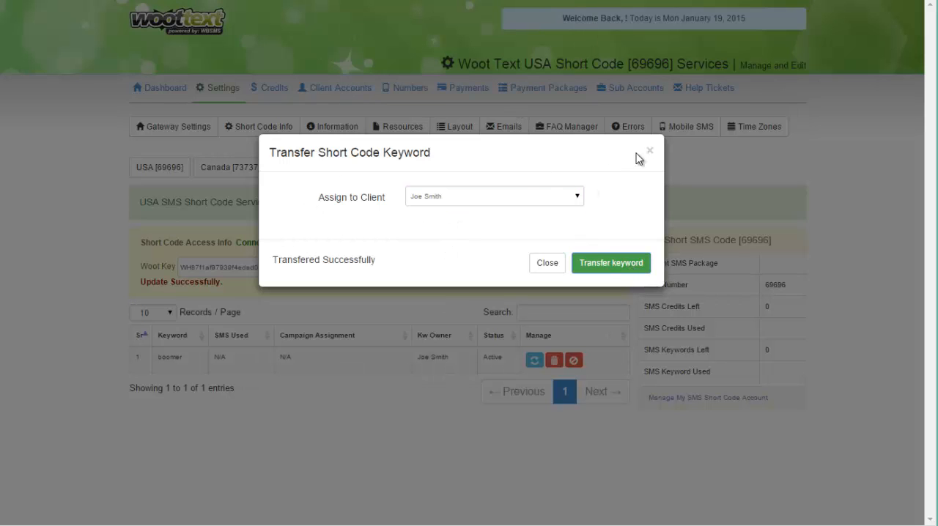
left_click(649, 152)
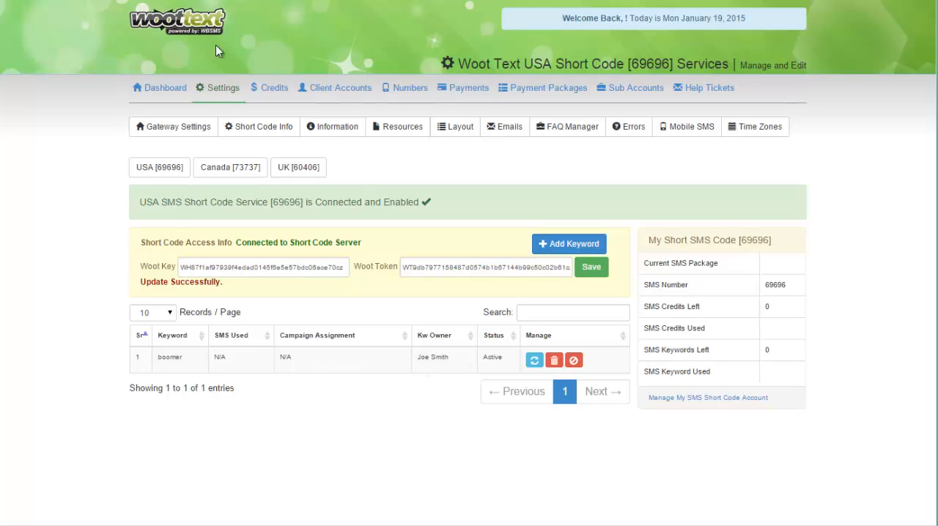
- Open the gateway home site, go to the SMS keyword campaigns and open the Test Campaign's Step 1 description and messages for editing
right_click(184, 17)
left_click(192, 25)
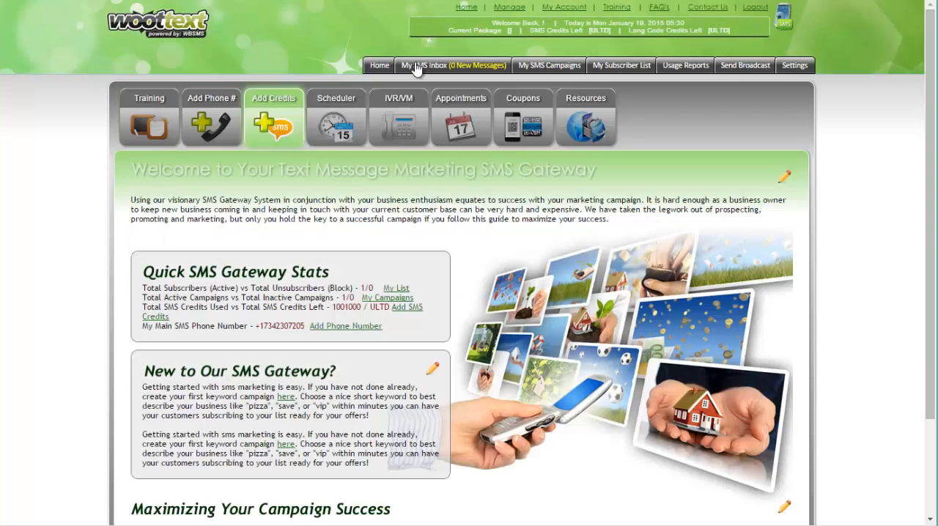
left_click(543, 66)
left_click(154, 135)
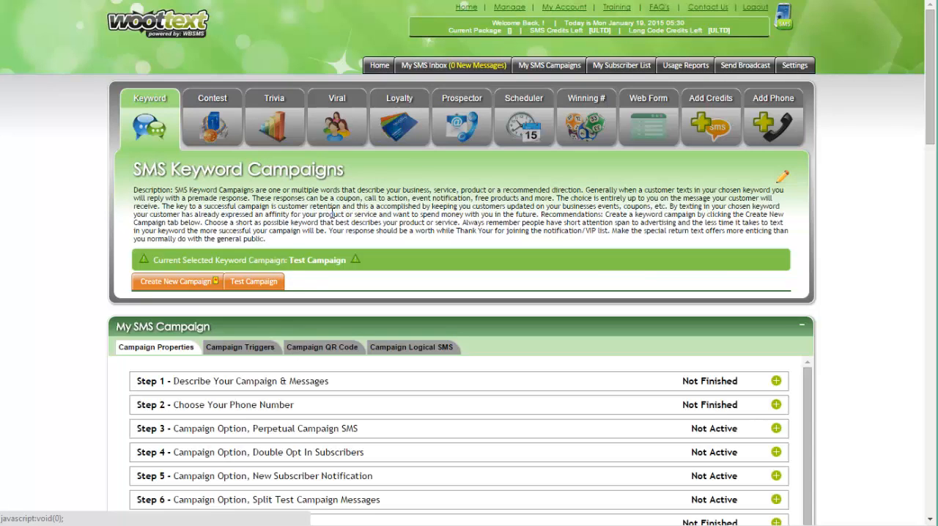
scroll(334, 213, "down", 2)
left_click(777, 246)
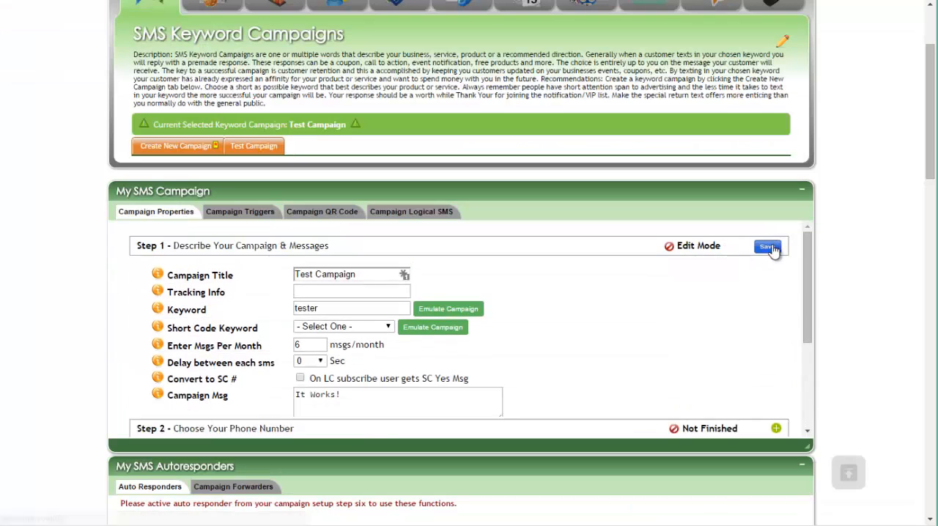
- Examine the Test Campaign's Keyword field and the choices offered for its Short Code Keyword
left_click(311, 335)
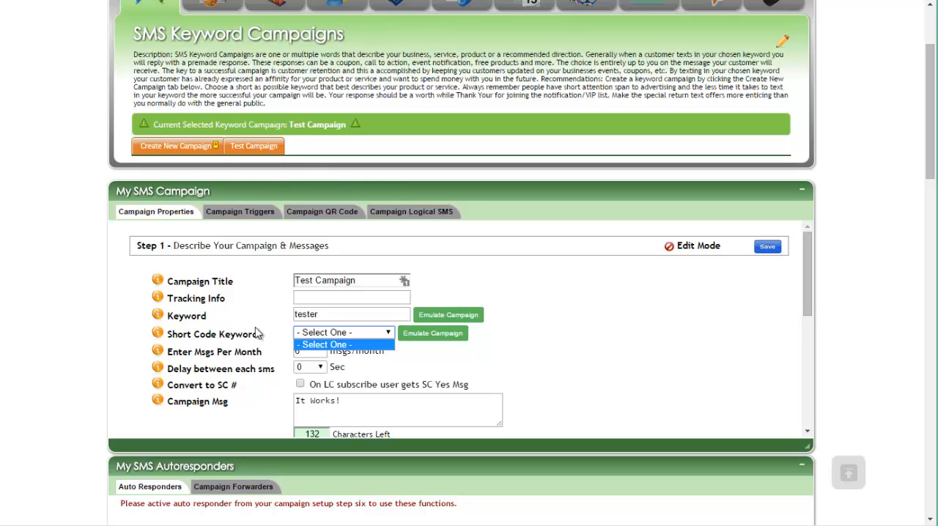
left_click(311, 348)
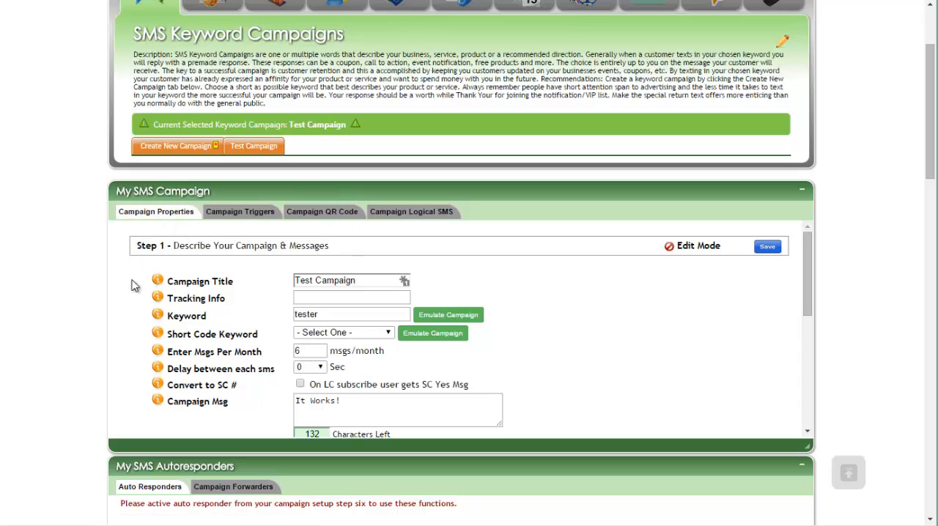
double_click(302, 315)
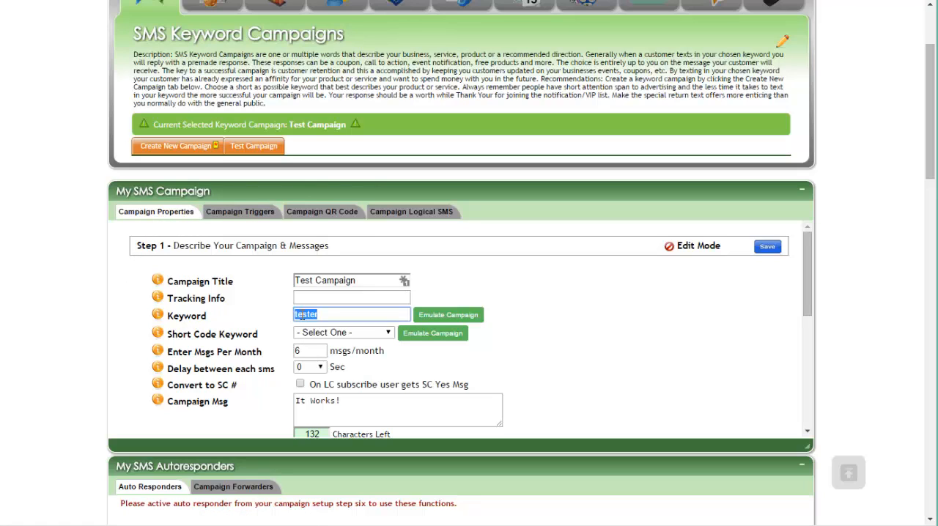
left_click(318, 335)
left_click(318, 335)
left_click(318, 334)
double_click(313, 315)
left_click(290, 323)
left_click(297, 332)
left_click(297, 330)
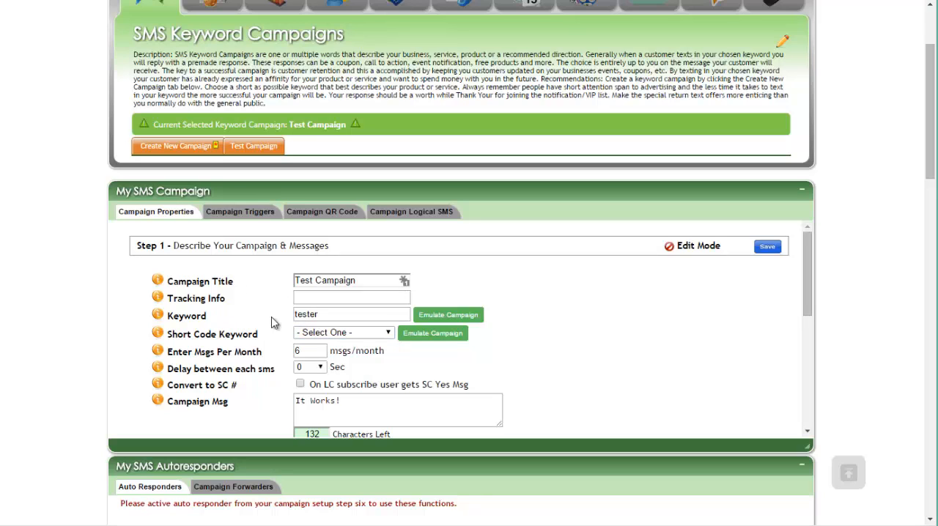
double_click(300, 313)
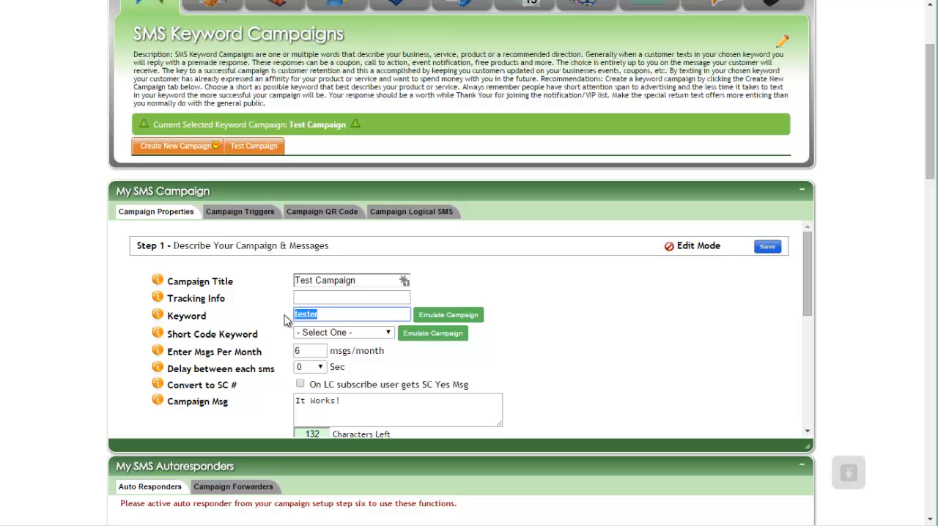
left_click(299, 334)
left_click(266, 319)
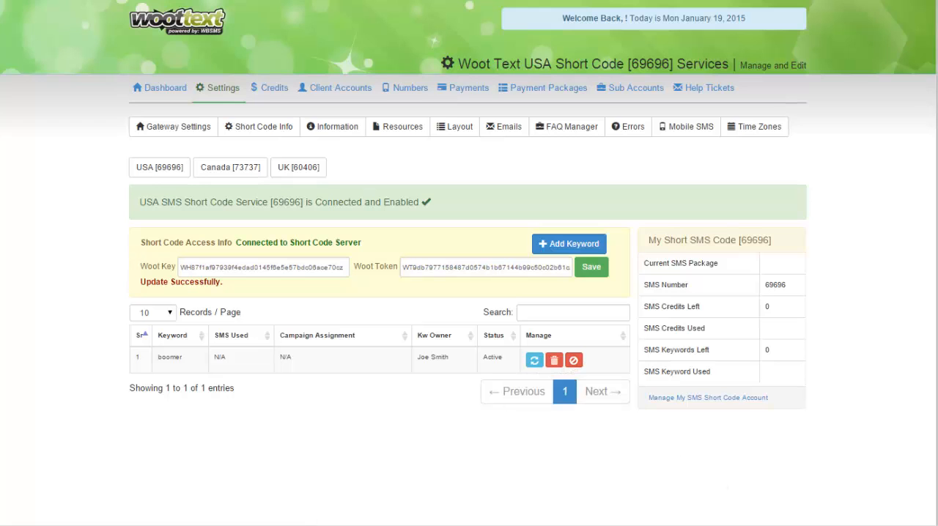
- Transfer the keyword "boomer" to the blank client entry, confirm the transfer and close the dialog
left_click(534, 360)
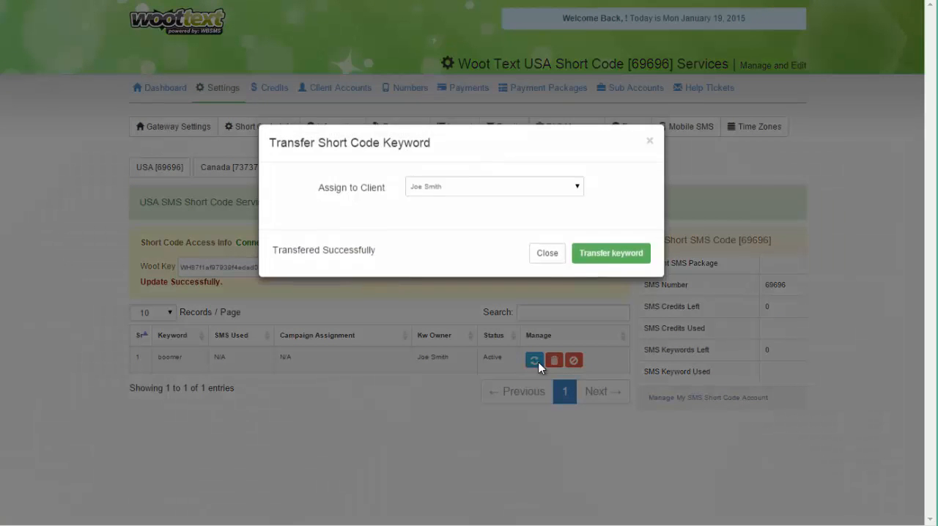
left_click(461, 202)
left_click(468, 214)
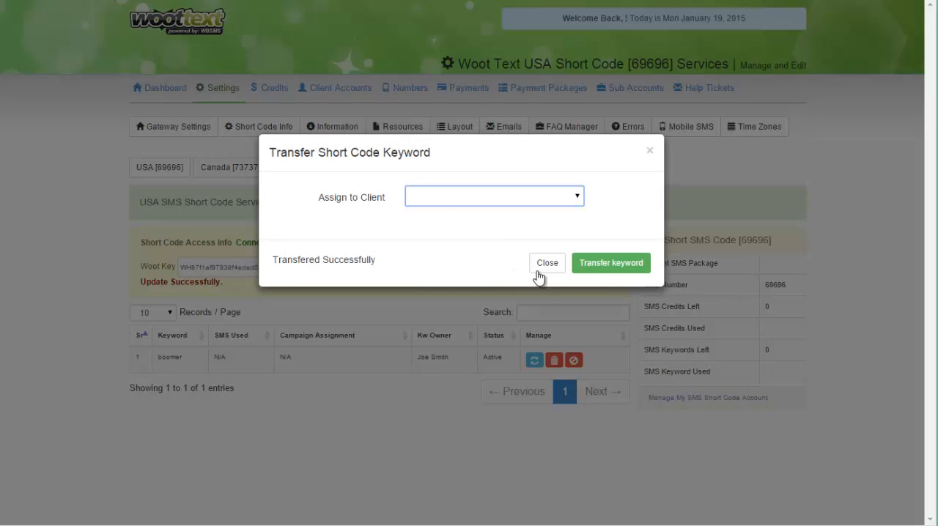
left_click(614, 268)
left_click(496, 70)
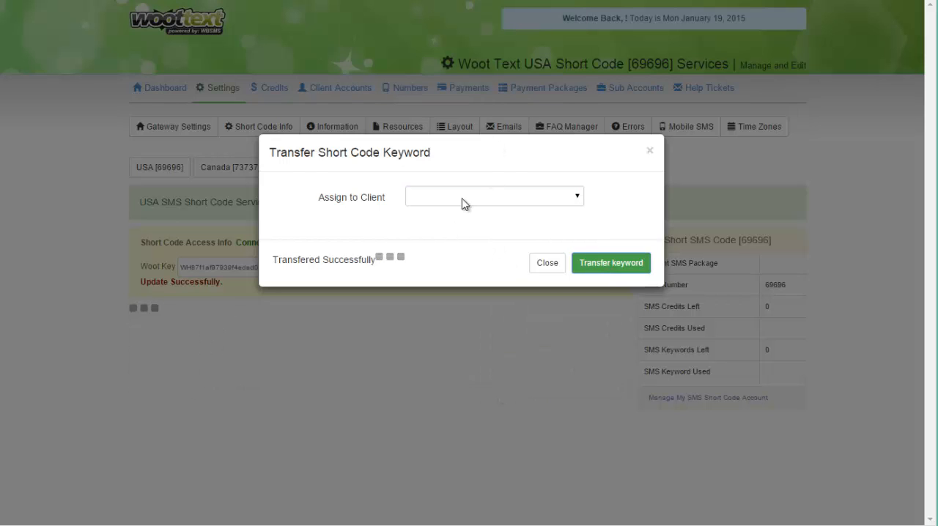
left_click(649, 152)
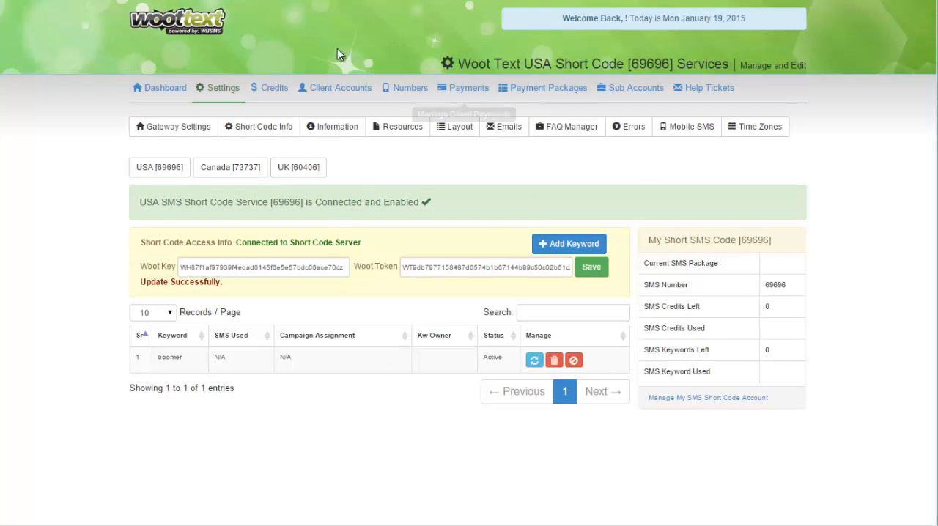
- Return to the SMS keyword campaigns, select Test Campaign and open its Step 1 description and messages for editing
left_click(176, 31)
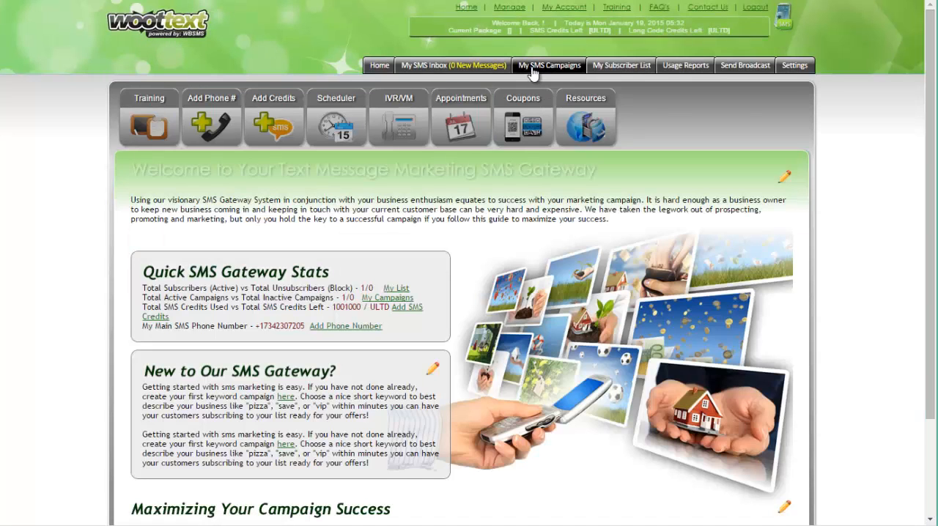
left_click(549, 65)
left_click(185, 142)
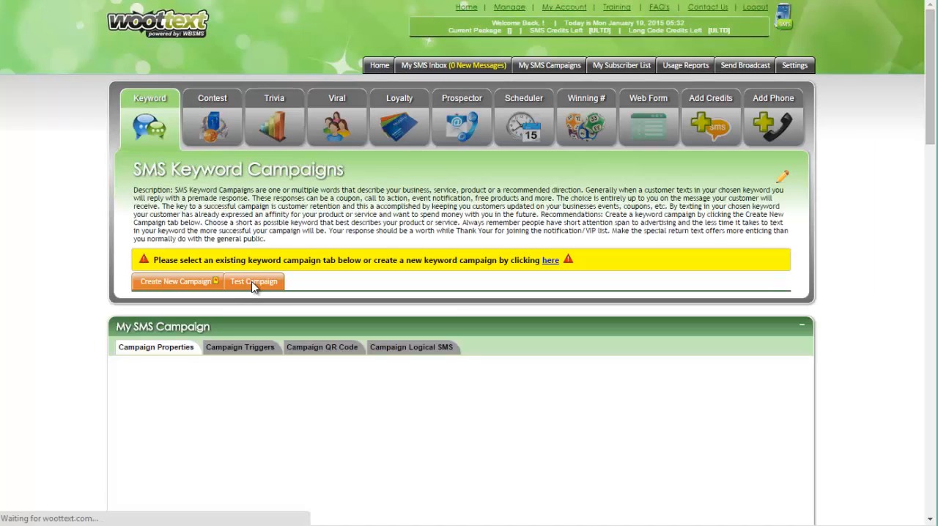
left_click(253, 283)
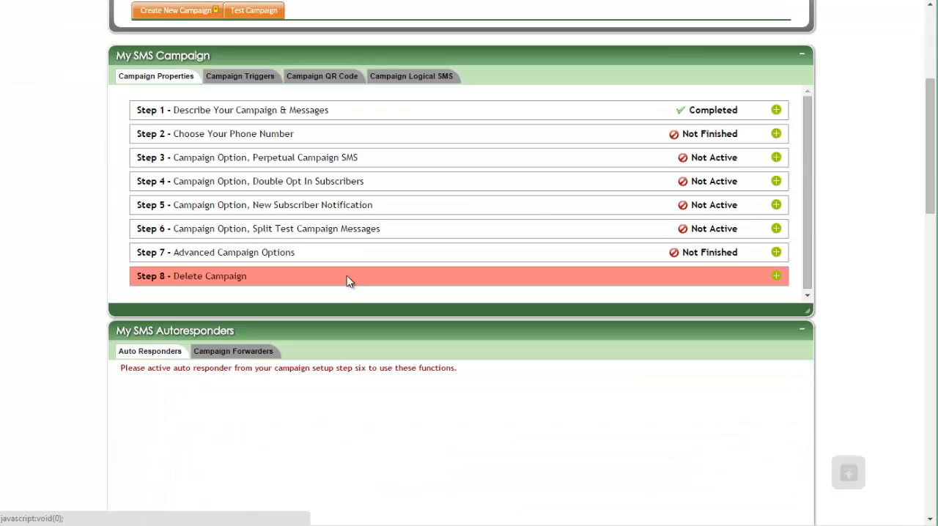
left_click(777, 110)
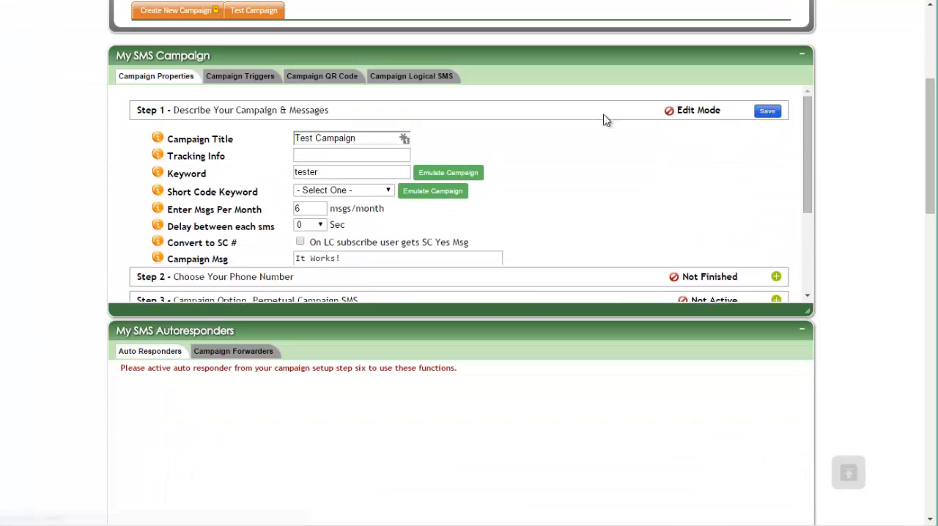
- Set the Test Campaign's short code keyword to "boomer", save Step 1 and reopen it to check the setting
left_click(334, 197)
left_click(327, 219)
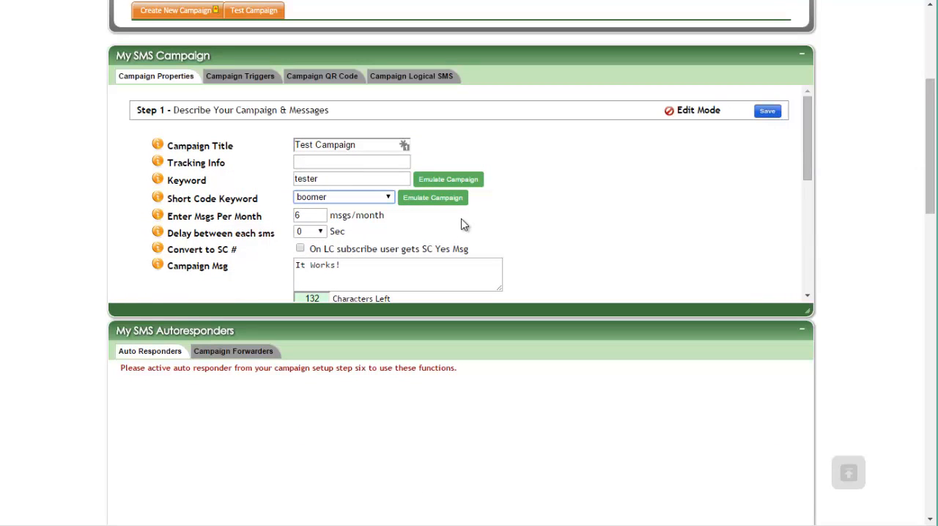
left_click(768, 111)
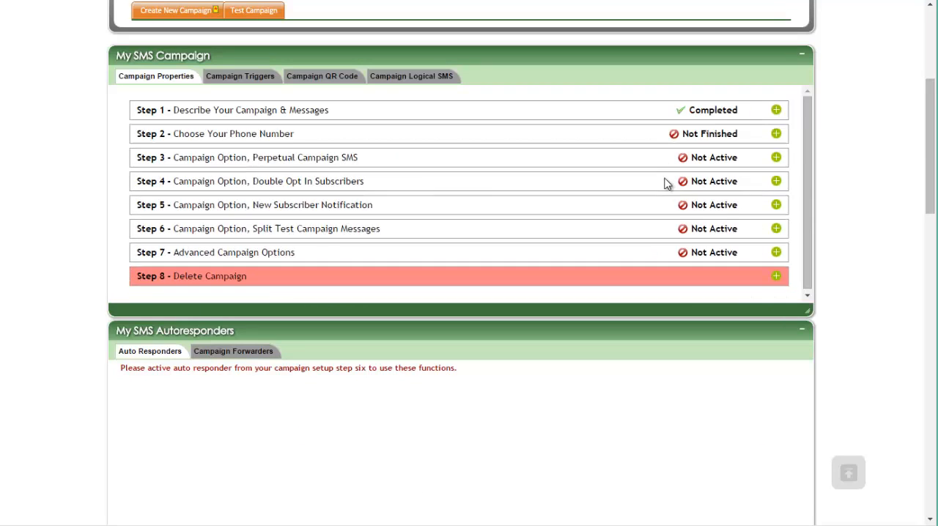
left_click(777, 110)
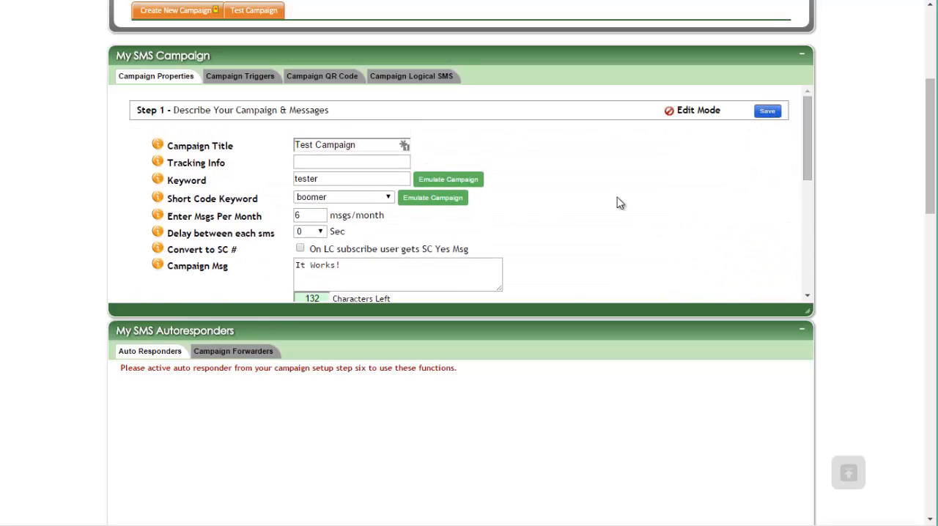
scroll(653, 200, "down", 3)
scroll(715, 154, "up", 6)
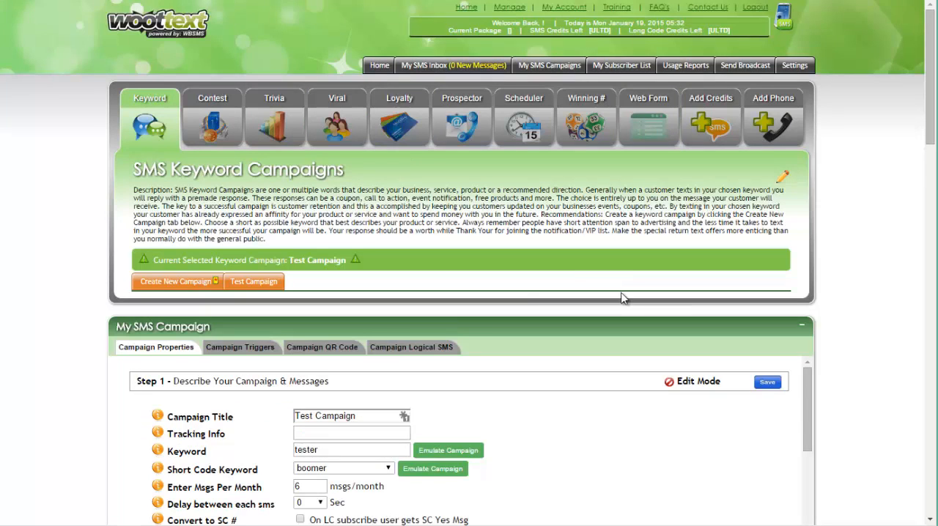
- Assign the available phone number to the Test Campaign in Step 2, update it and save
scroll(627, 299, "down", 5)
left_click(775, 416)
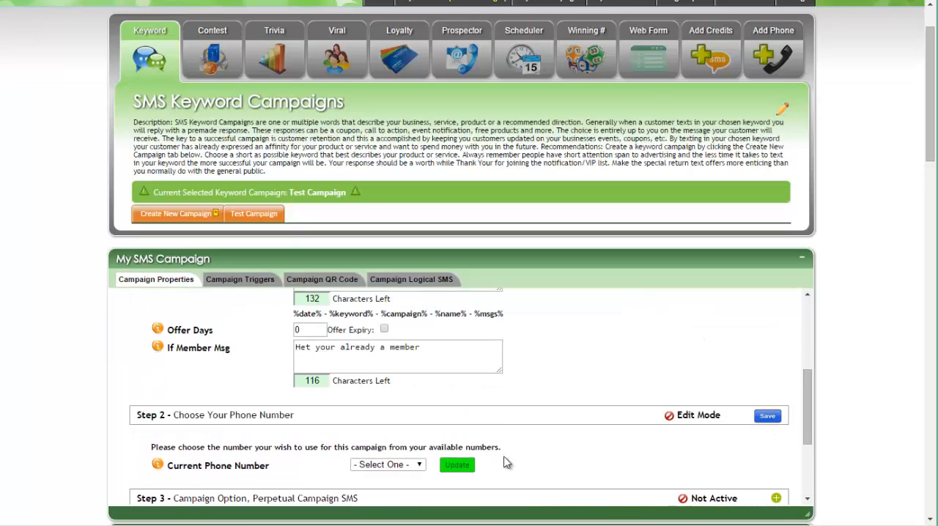
left_click(389, 465)
left_click(400, 488)
left_click(457, 465)
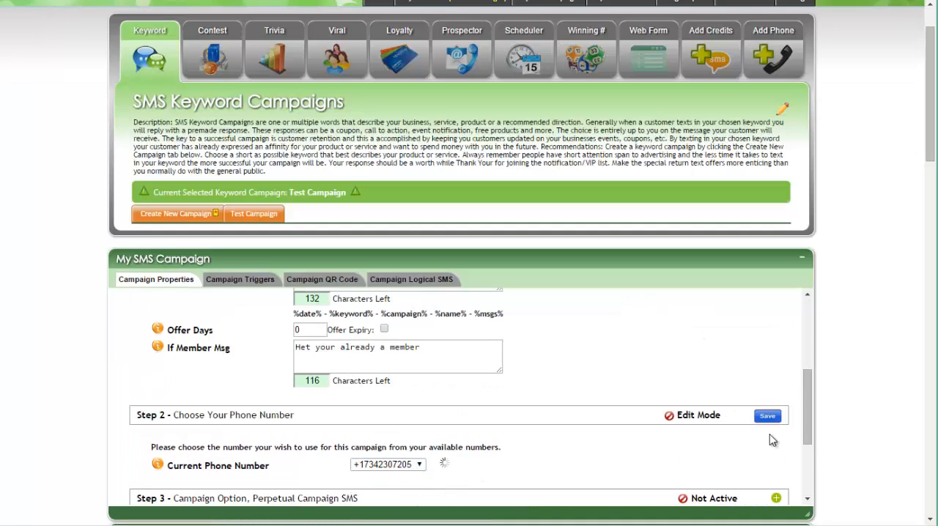
left_click(767, 416)
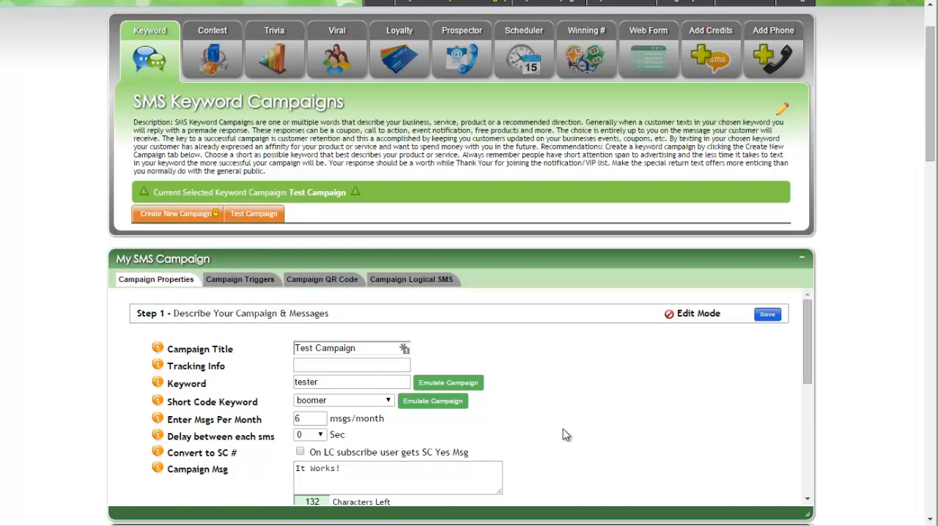
- Emulate the Test Campaign for its short code keyword and send the message "boomer" from the simulated phone
scroll(579, 430, "down", 3)
scroll(580, 429, "up", 4)
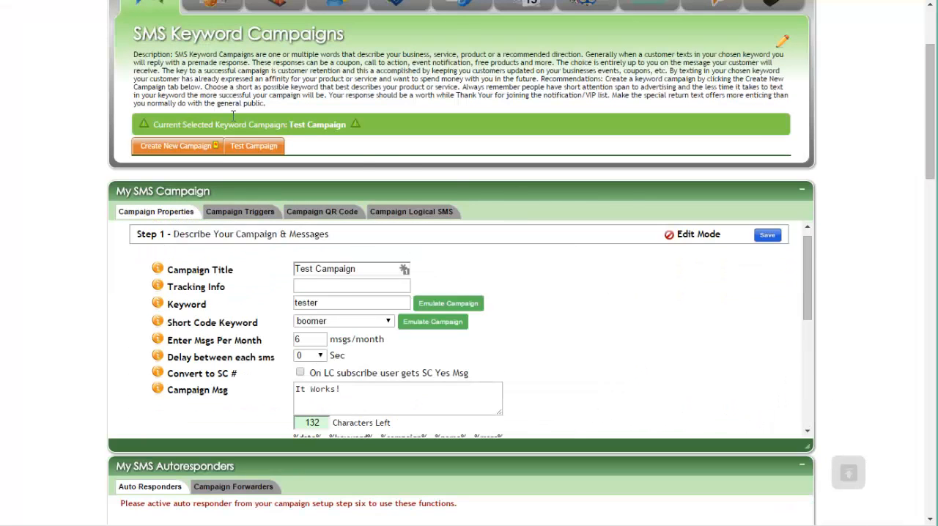
scroll(220, 119, "up", 2)
scroll(580, 373, "down", 5)
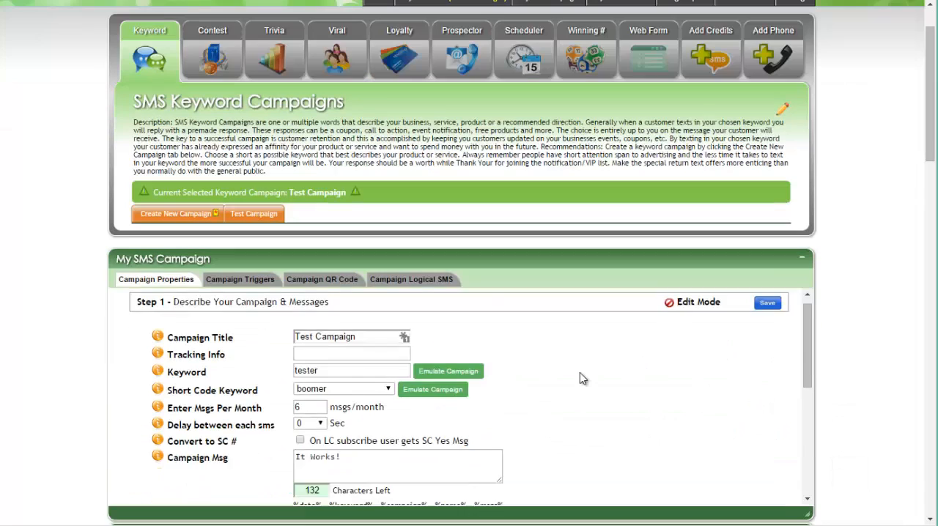
scroll(581, 384, "up", 3)
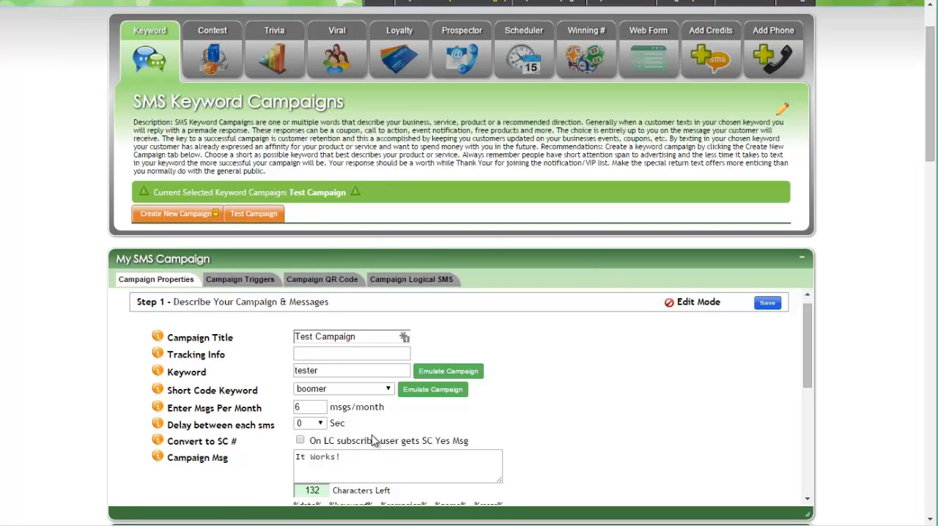
left_click(428, 391)
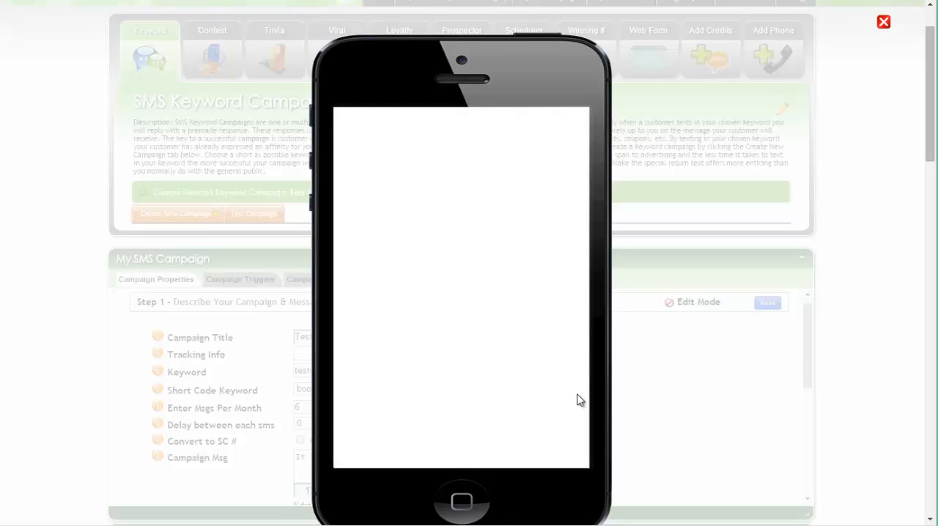
left_click(458, 450)
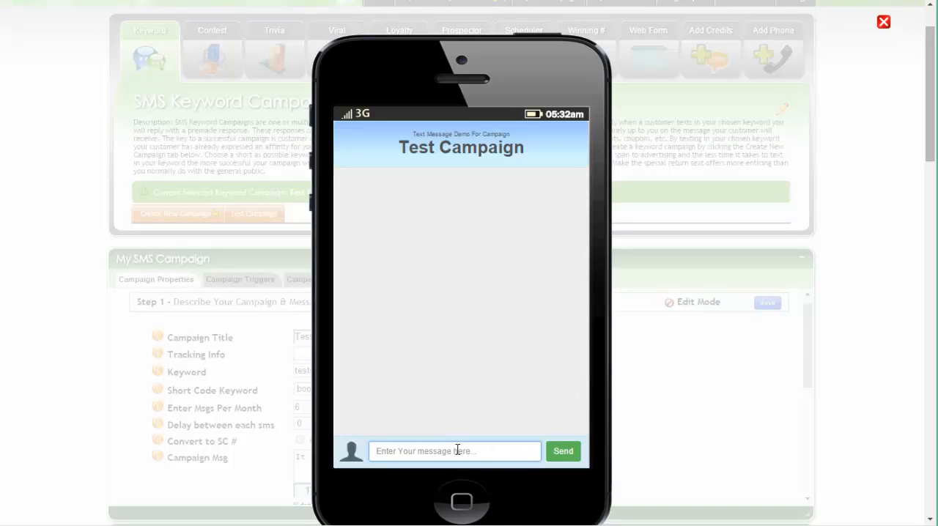
type("boomer")
left_click(563, 451)
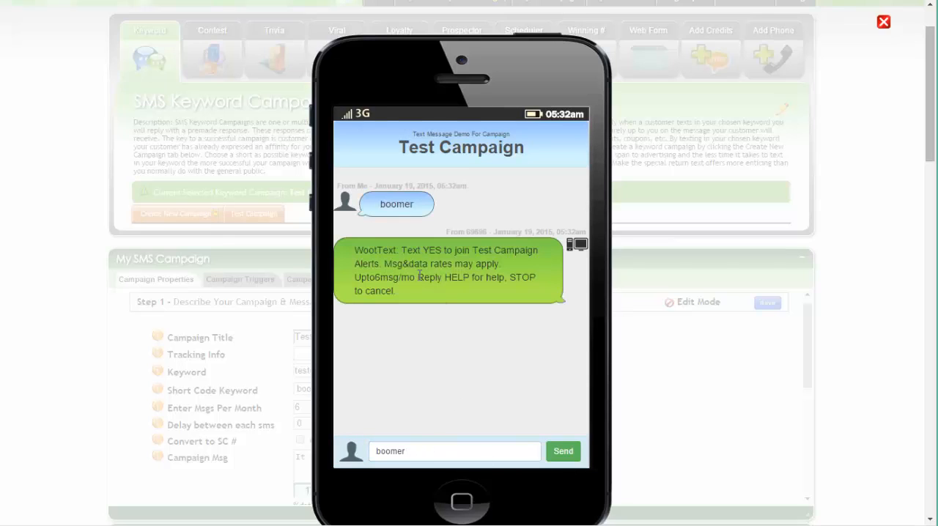
- Read through the opt-in reply sent by the short code in the simulated Test Campaign conversation
left_click_drag(378, 249, 482, 251)
left_click(409, 251)
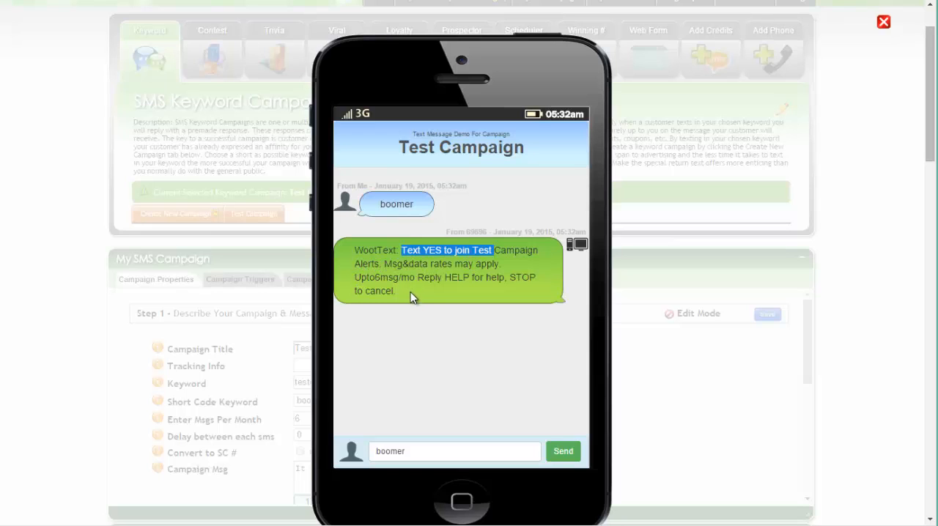
left_click_drag(411, 292, 373, 263)
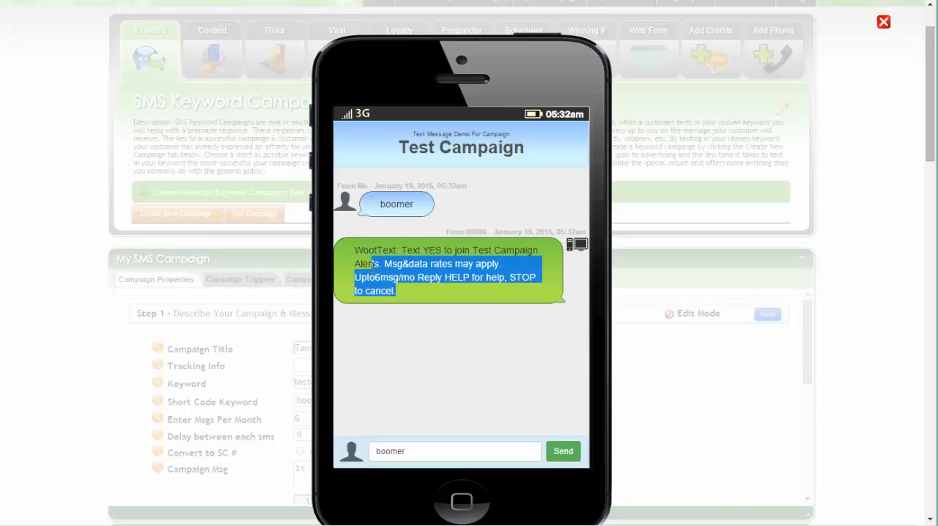
left_click(378, 277)
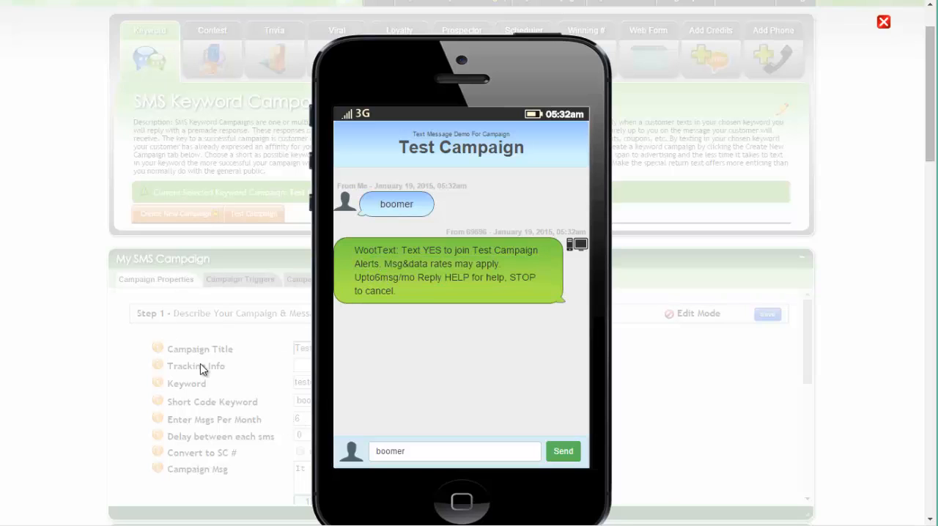
left_click_drag(360, 276, 419, 277)
left_click(477, 274)
- Reply "yes" from the simulated phone, review the campaign responses and close the emulator
double_click(409, 456)
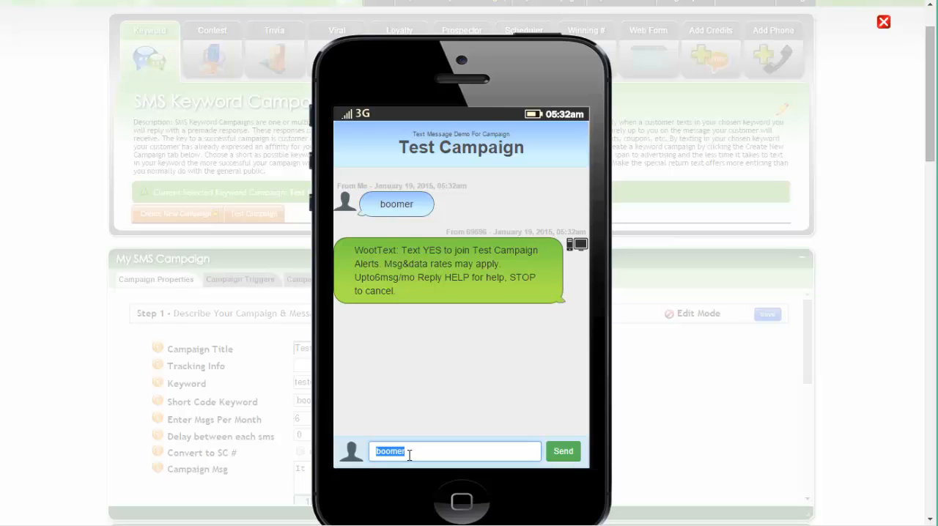
type("yes")
left_click(563, 451)
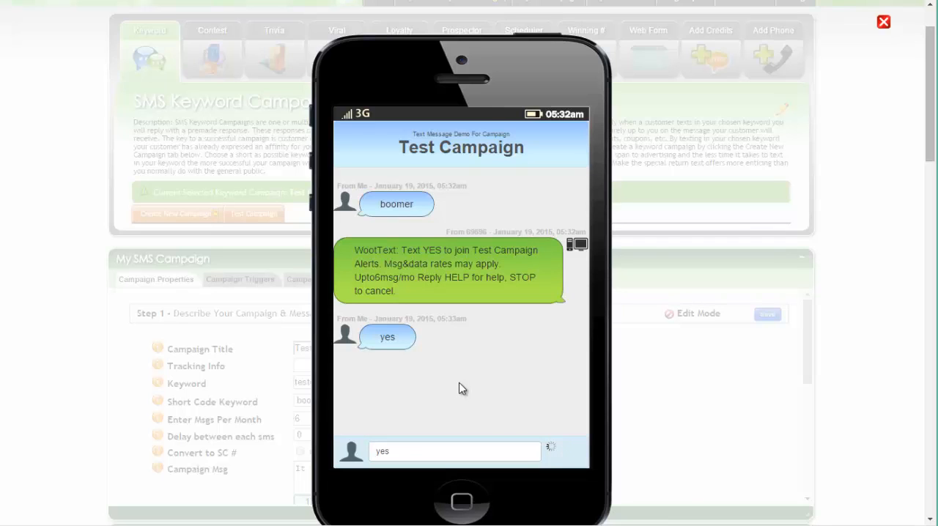
scroll(492, 327, "down", 3)
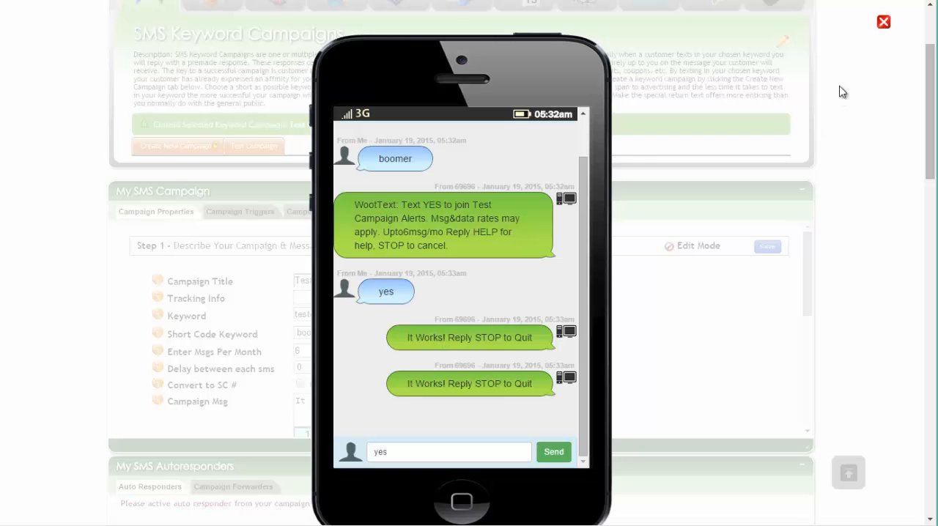
left_click(884, 25)
- Unassign the short code keyword from the Test Campaign by resetting it to "- Select One -" and save Step 1
scroll(883, 278, "up", 3)
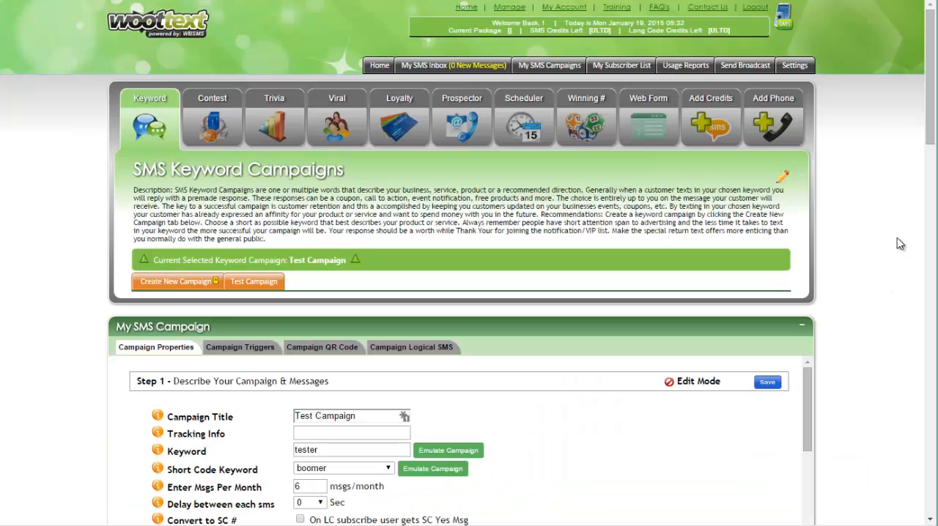
left_click(338, 468)
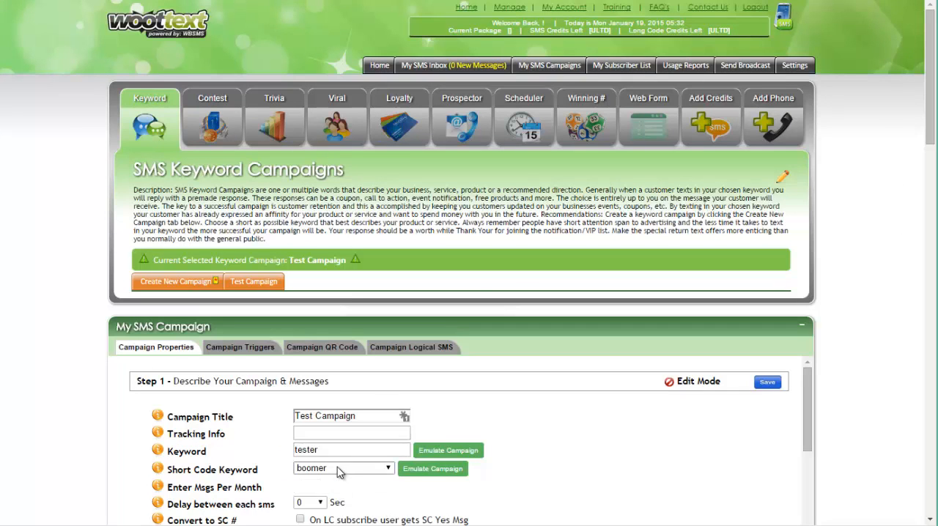
left_click(338, 480)
left_click(766, 383)
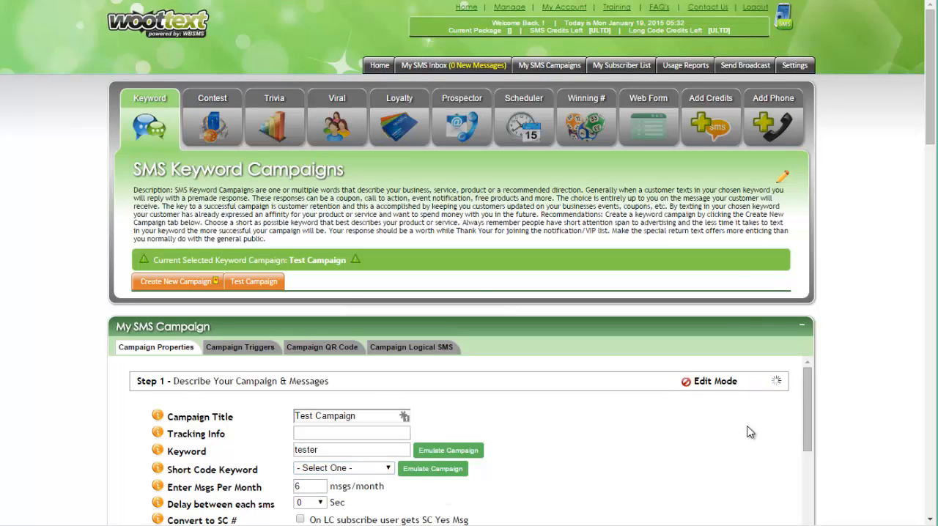
- View the admin account's short code keyword credits, and log into the Joes Tavern client account from the admin's client accounts
left_click(796, 71)
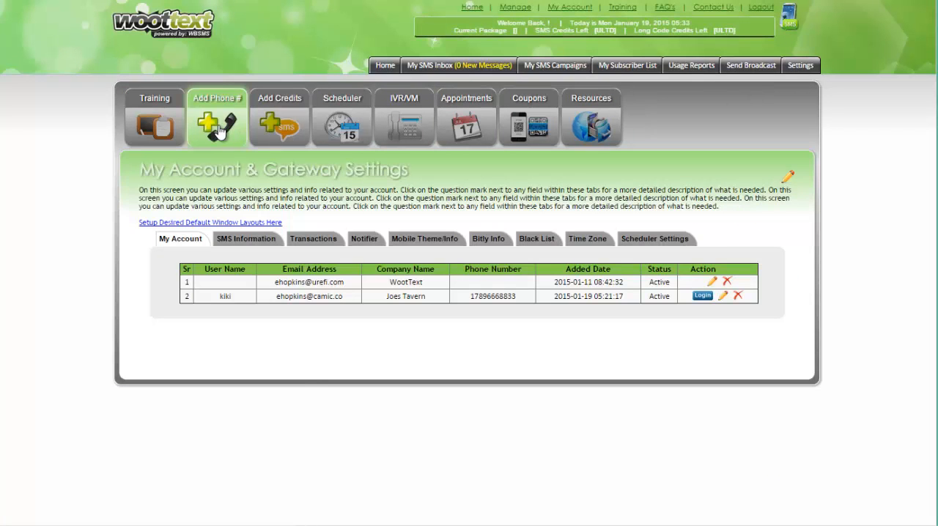
left_click(279, 125)
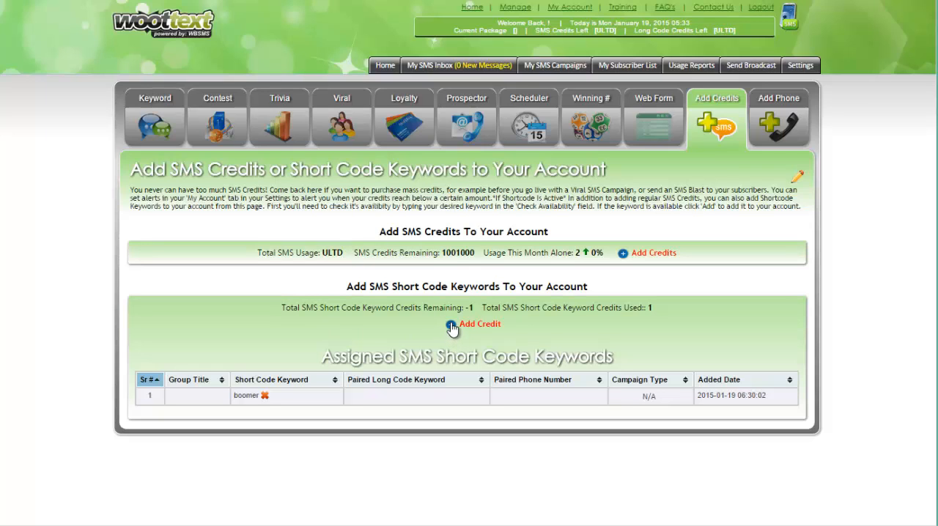
left_click(520, 9)
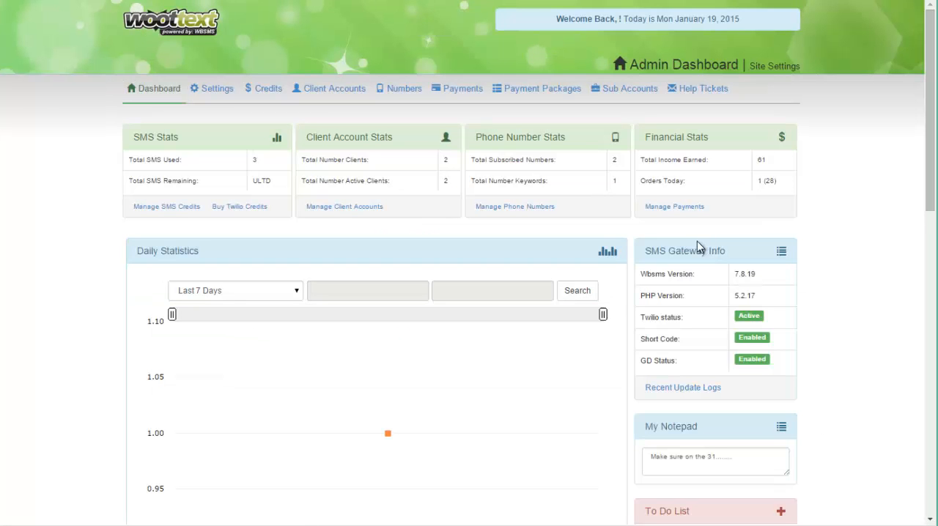
left_click(327, 89)
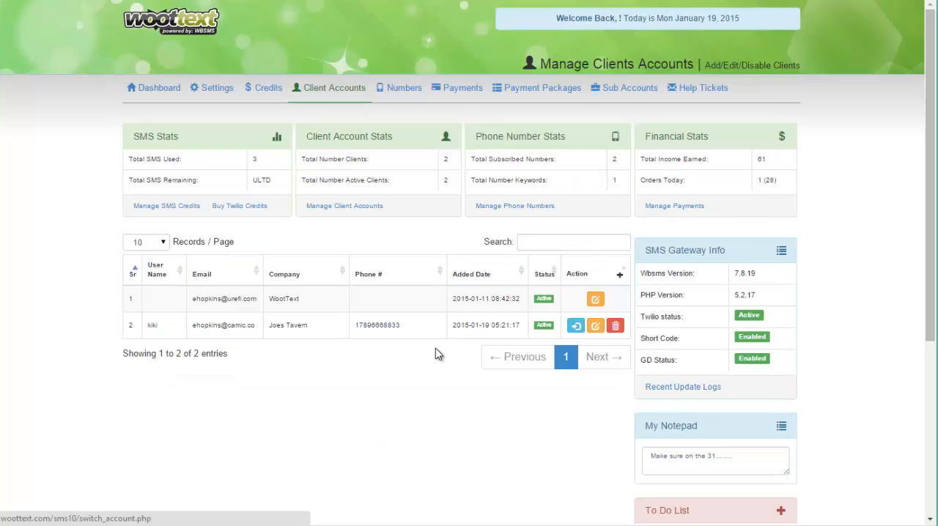
left_click(576, 325)
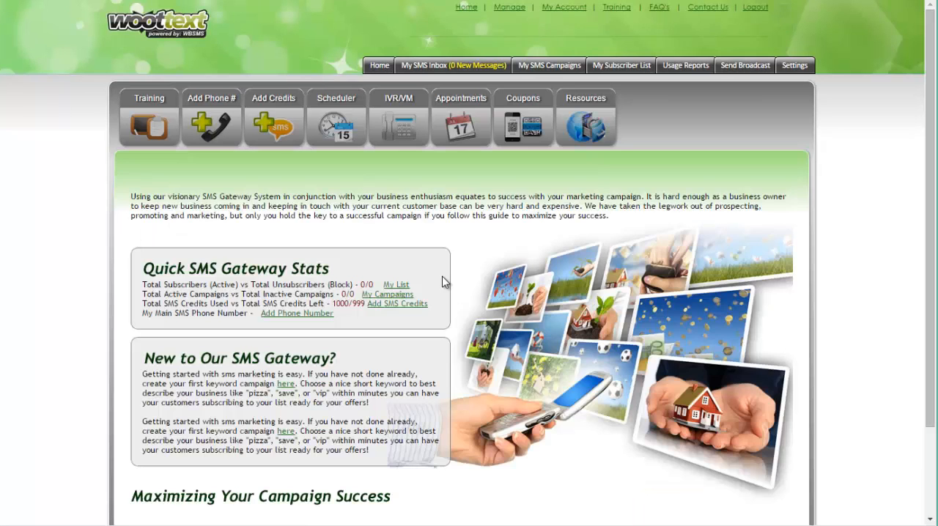
- Check the availability of the USA short code keyword "mynewkey" and add it to the client's account
left_click(269, 117)
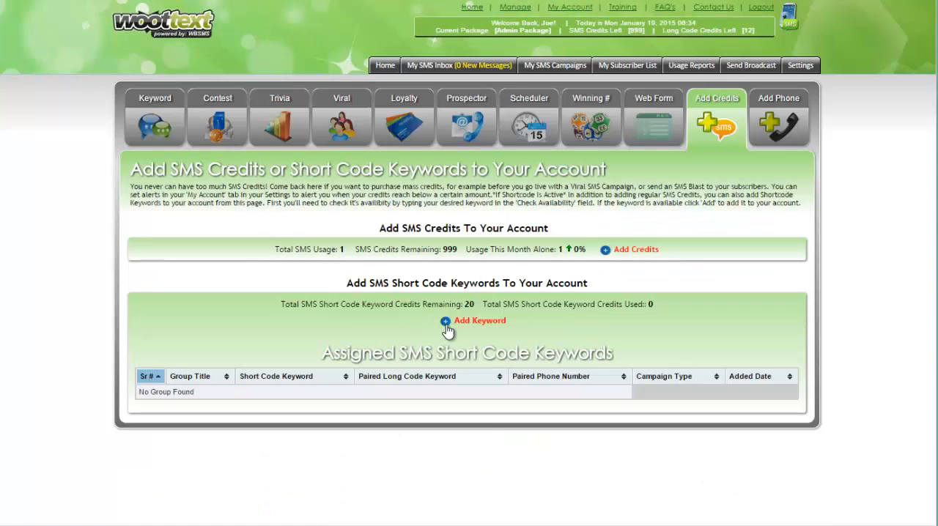
left_click(448, 322)
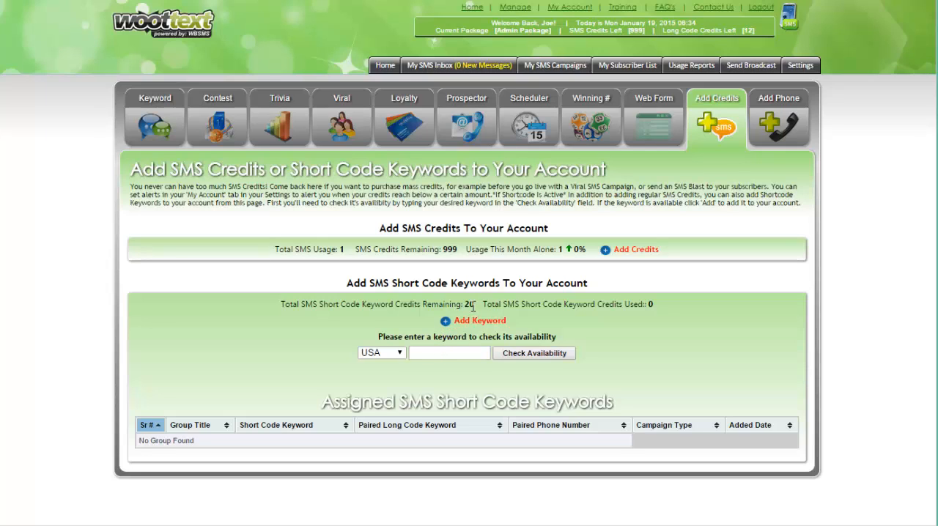
left_click(662, 306)
left_click(649, 305)
left_click(413, 354)
left_click(378, 352)
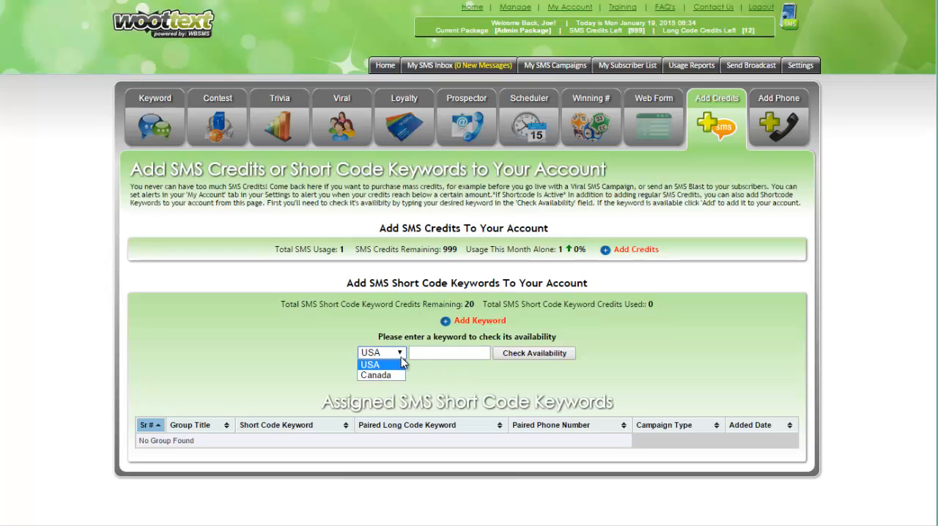
left_click(401, 361)
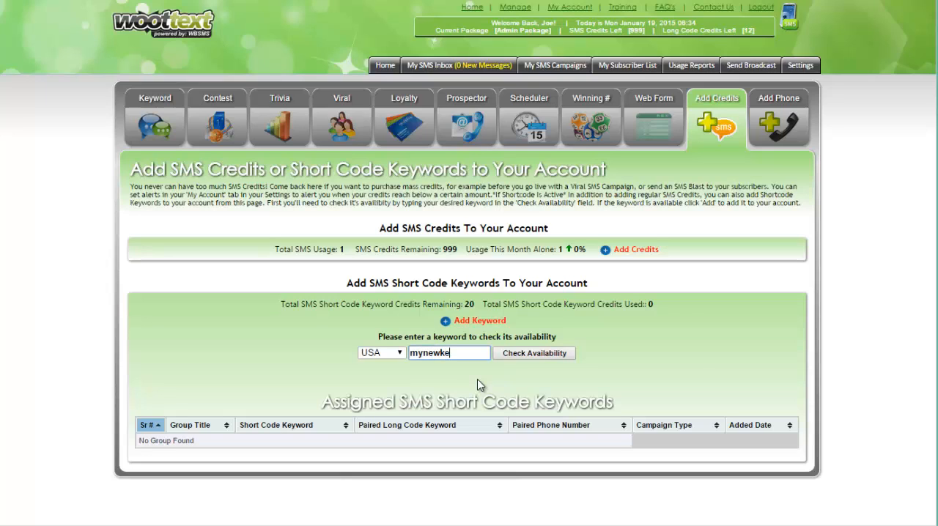
left_click(513, 355)
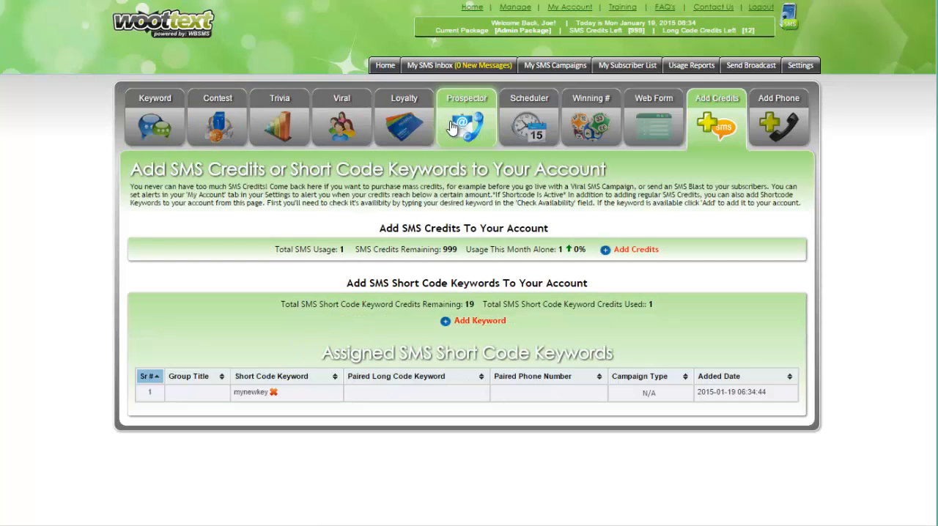
- Review the keywords and their owners in the admin's USA short code settings and return to the gateway home page
left_click(522, 8)
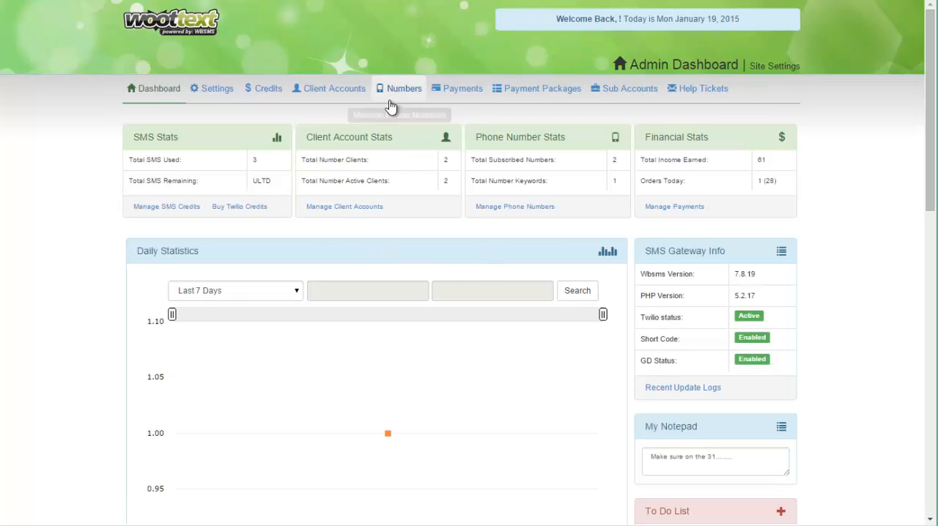
left_click(221, 92)
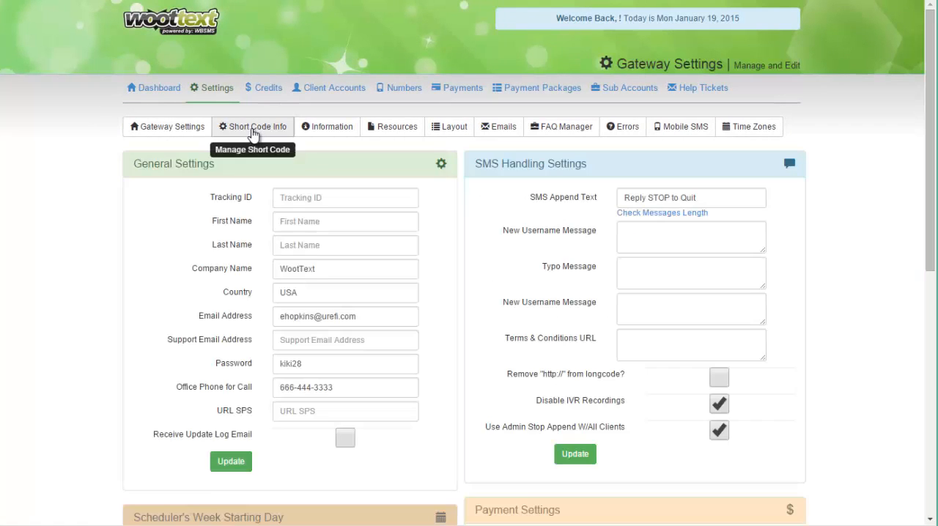
left_click(256, 130)
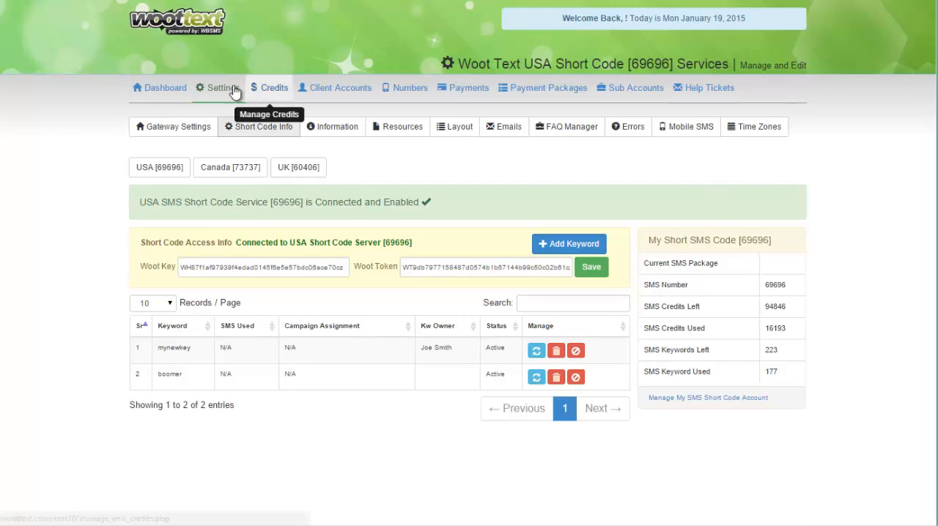
left_click(190, 33)
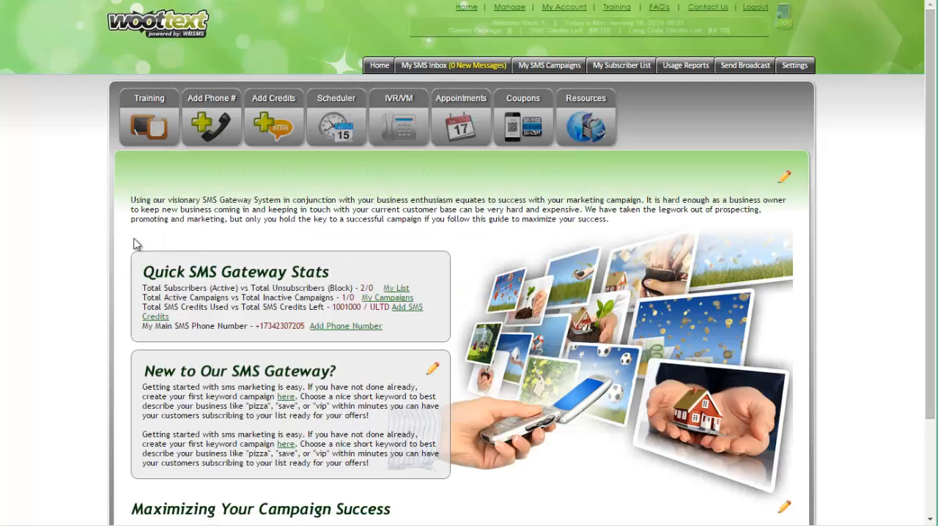